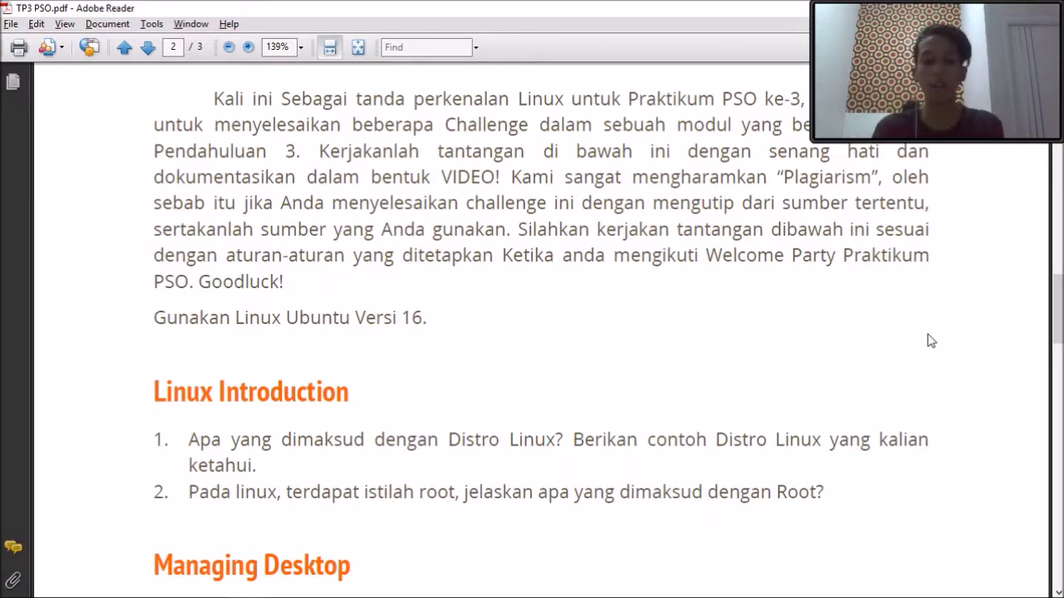
# Step: Switch to the browser to consult the nesabamedia.com article on Linux distros, and return to the TP3 PSO.pdf questions
pyautogui.hotkey('alt', 'Tab')
pyautogui.hotkey('alt', 'Tab')
pyautogui.hotkey('alt', 'Tab')
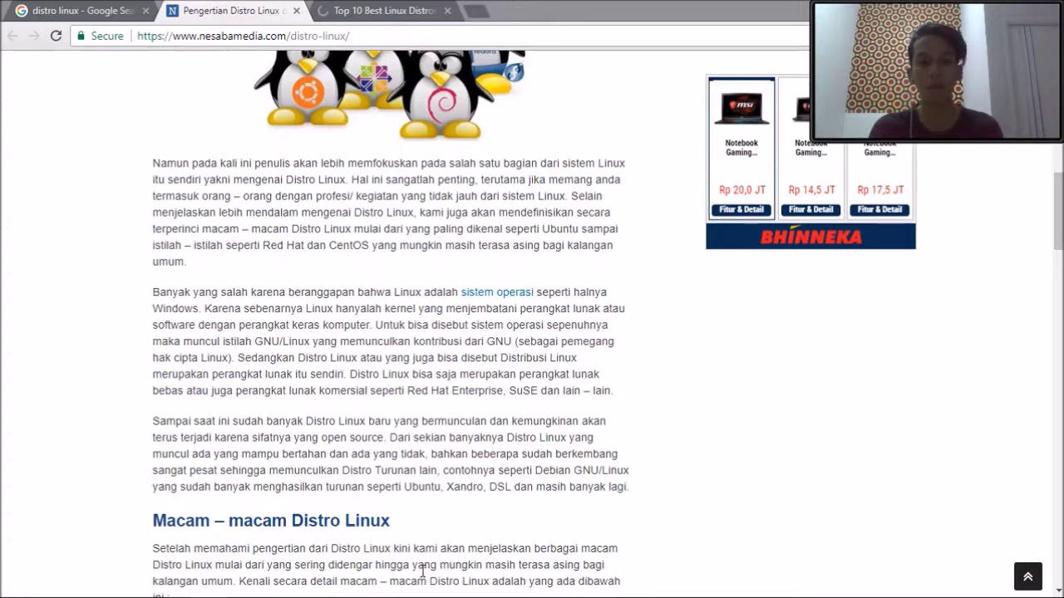
pyautogui.hotkey('alt', 'Tab')
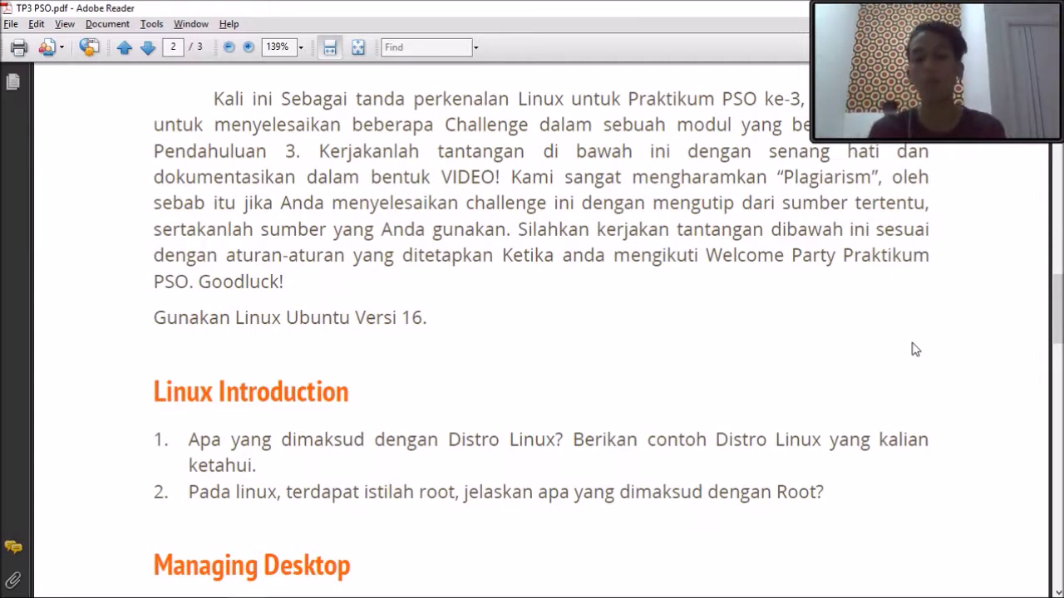
pyautogui.hotkey('alt', 'Tab')
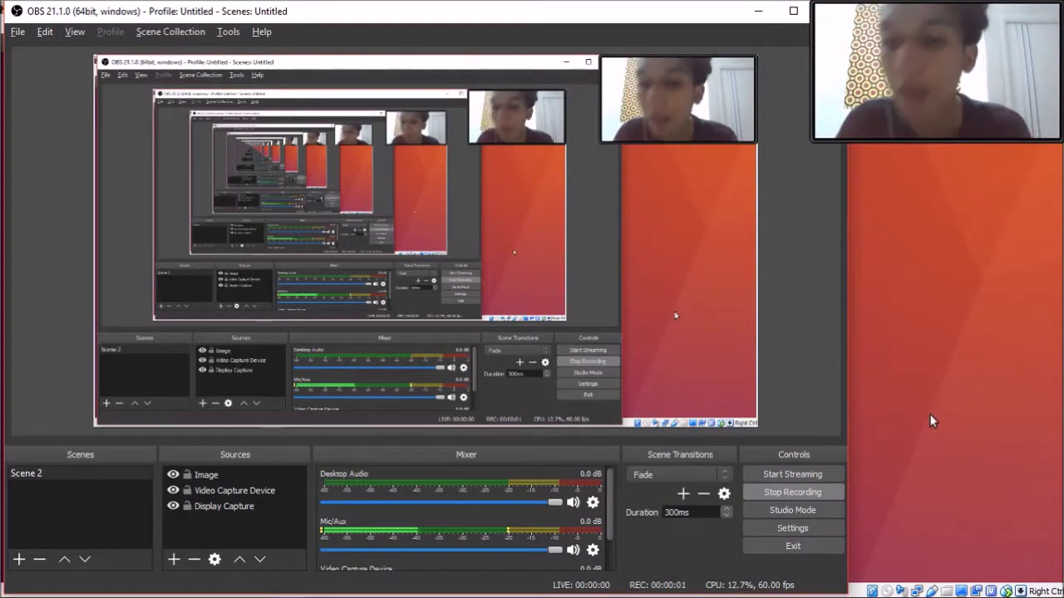
# Step: Bring the ubuntu16 virtual machine to the front and open a terminal on its desktop
pyautogui.click(929, 414)
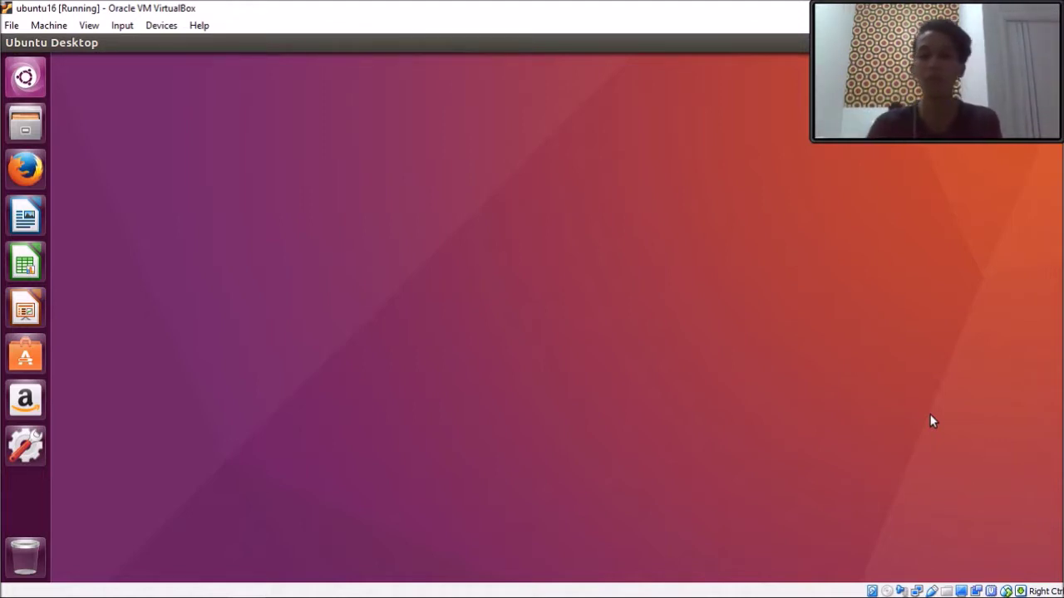
pyautogui.rightClick(821, 374)
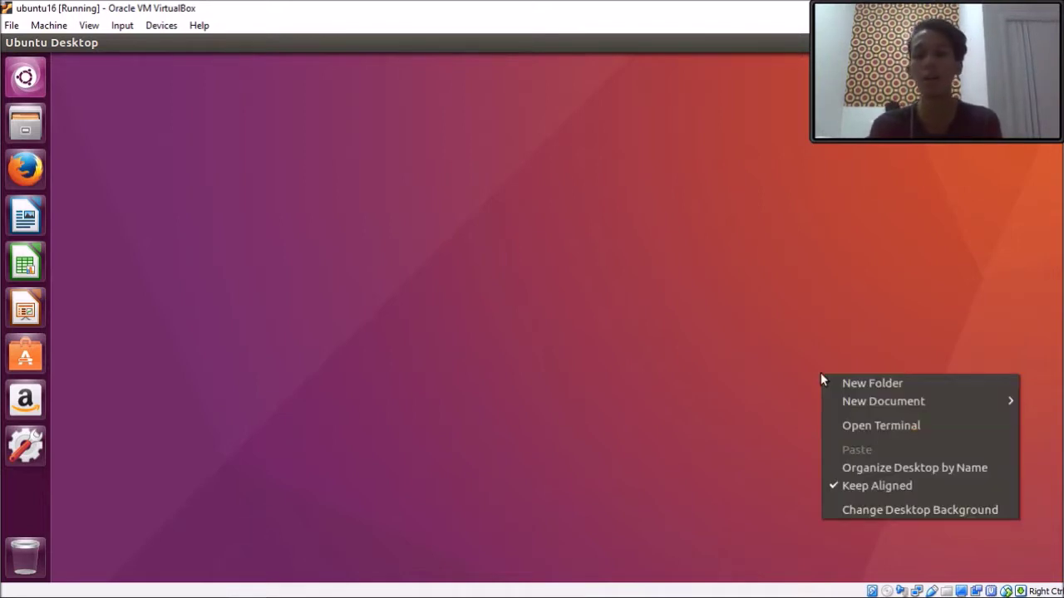
pyautogui.click(903, 430)
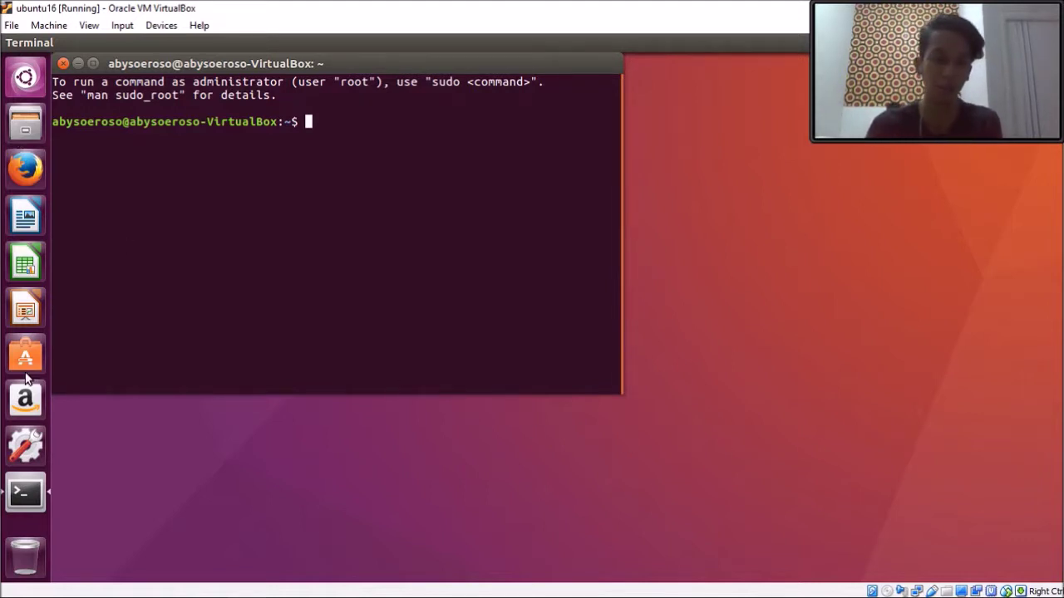
pyautogui.moveTo(34, 591)
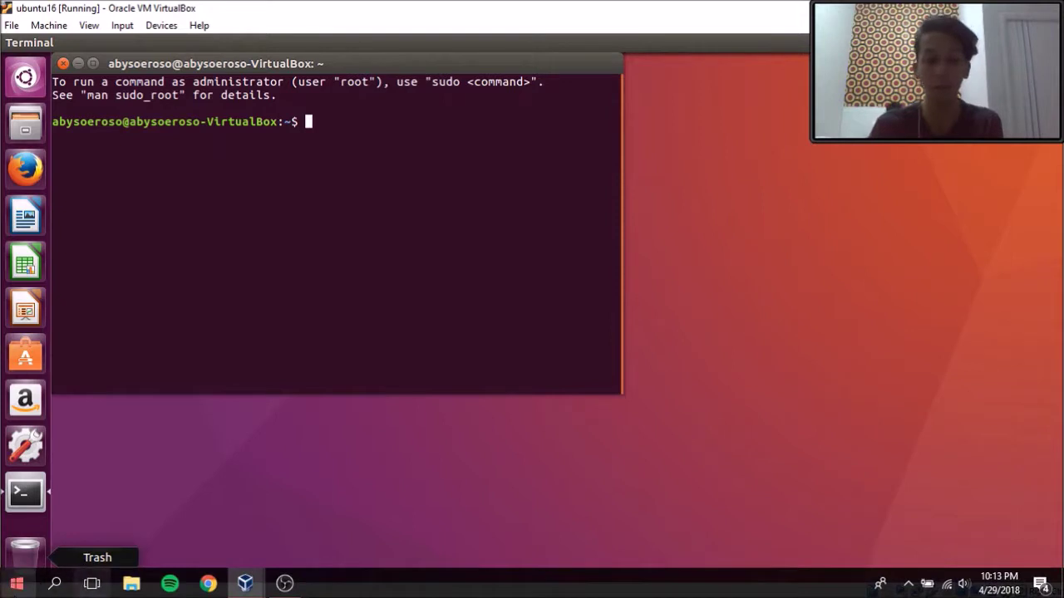
pyautogui.click(17, 583)
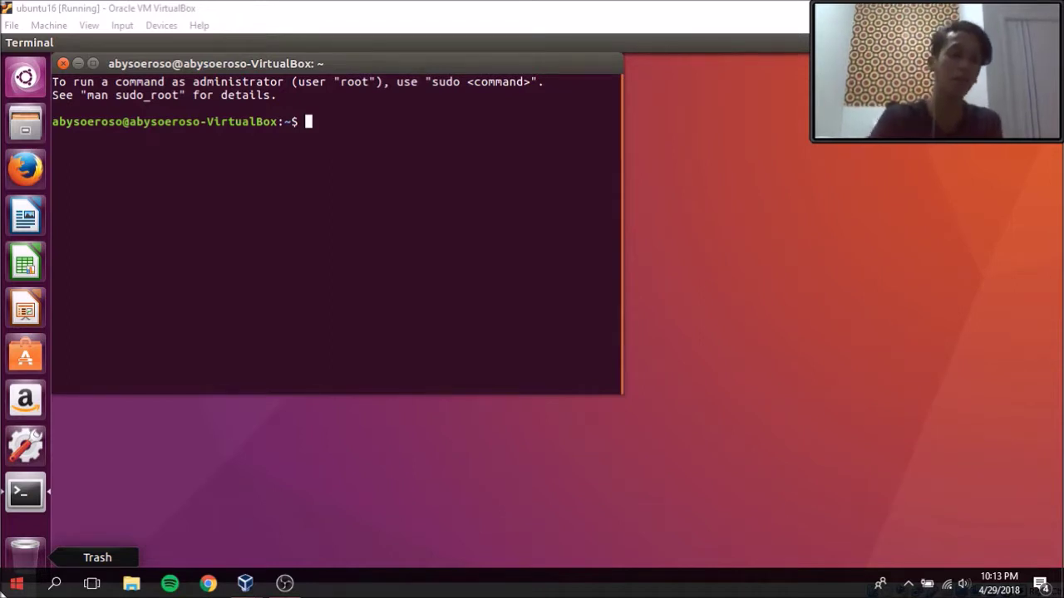
pyautogui.press('super')
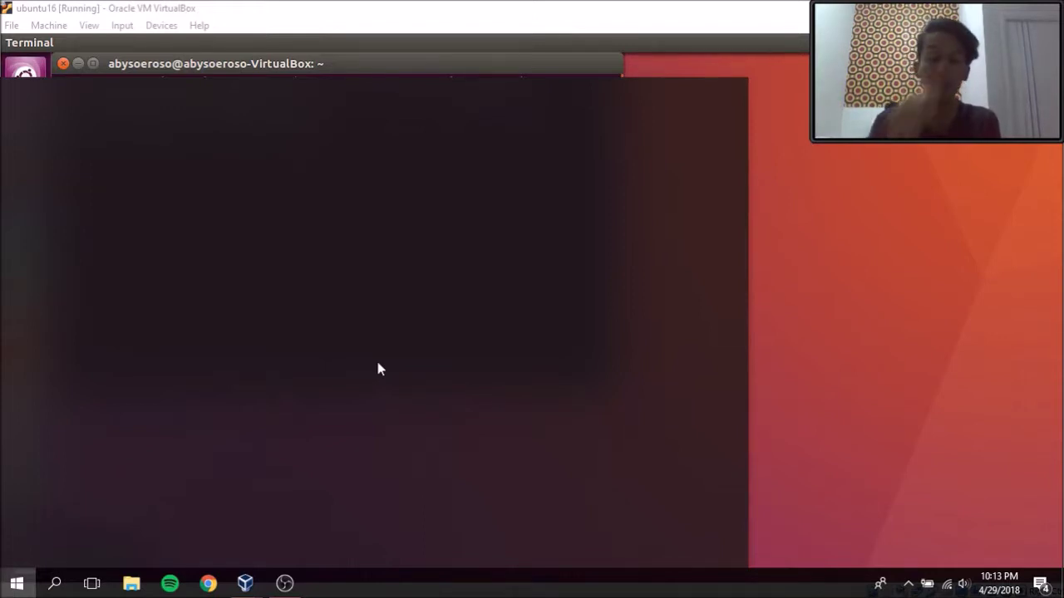
pyautogui.click(790, 350)
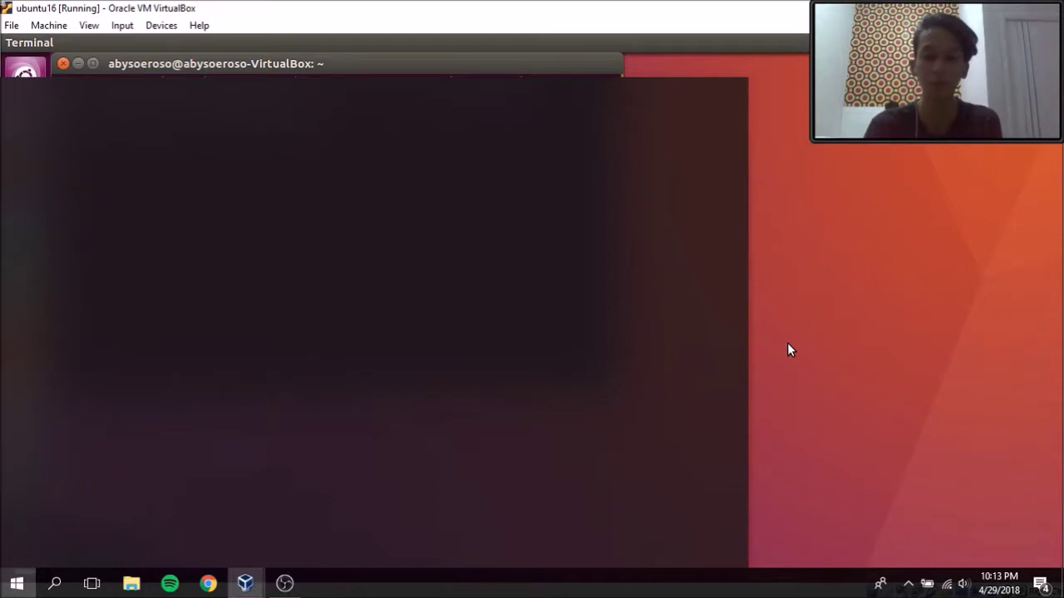
pyautogui.moveTo(256, 595)
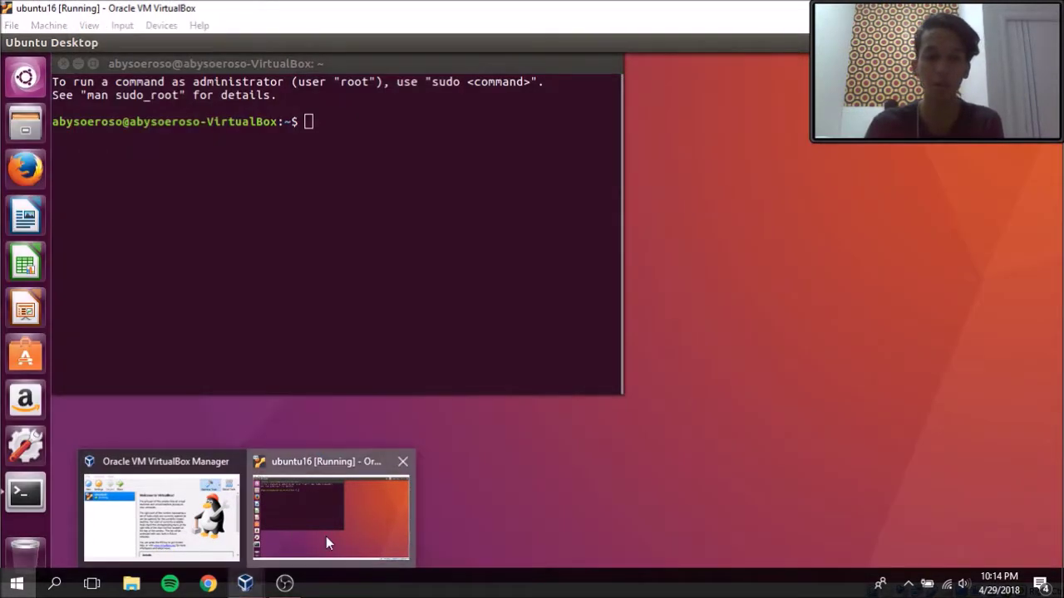
pyautogui.click(326, 536)
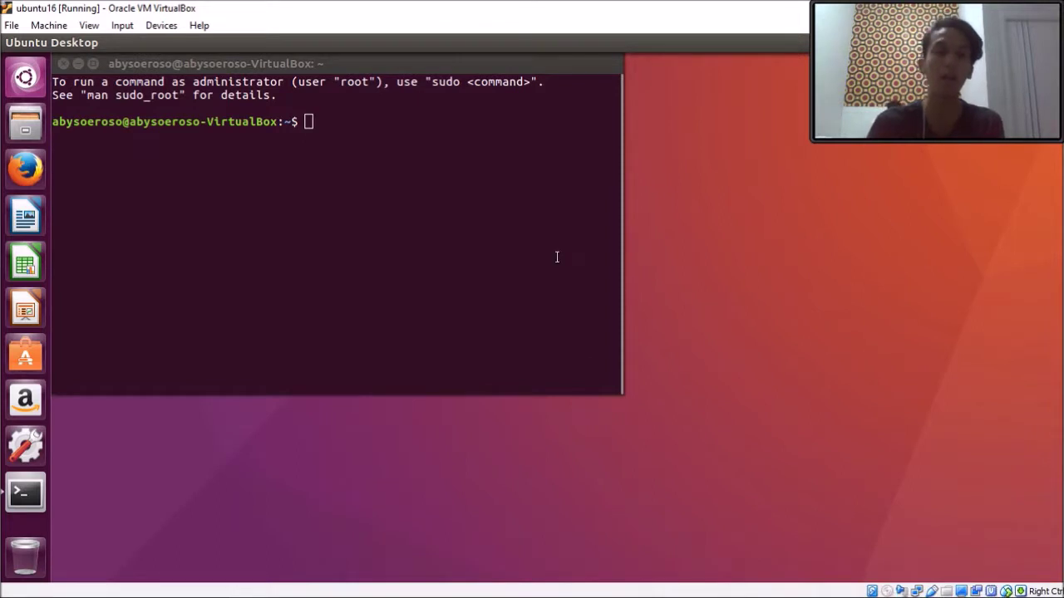
# Step: Begin the repository command in the terminal with "sudo add-apt-repository ppa"
pyautogui.click(557, 257)
pyautogui.write('su')
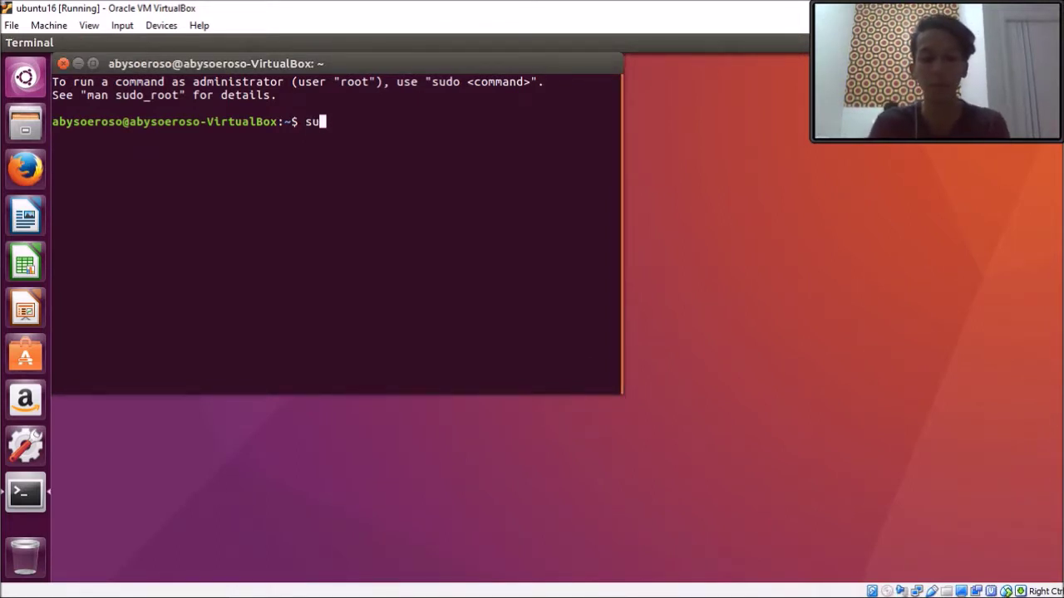
pyautogui.write('do a')
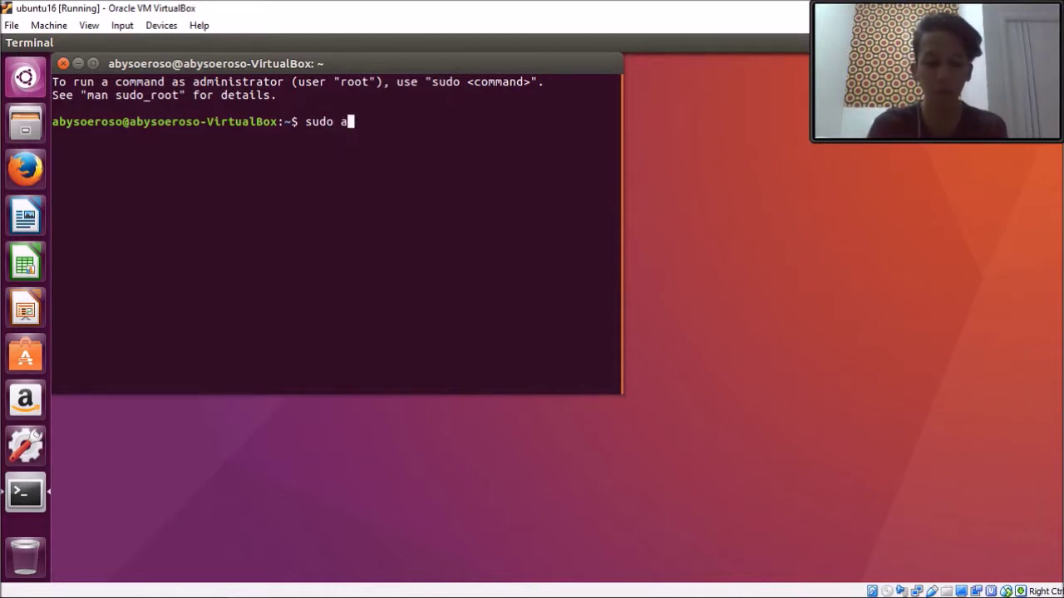
pyautogui.write('dd-')
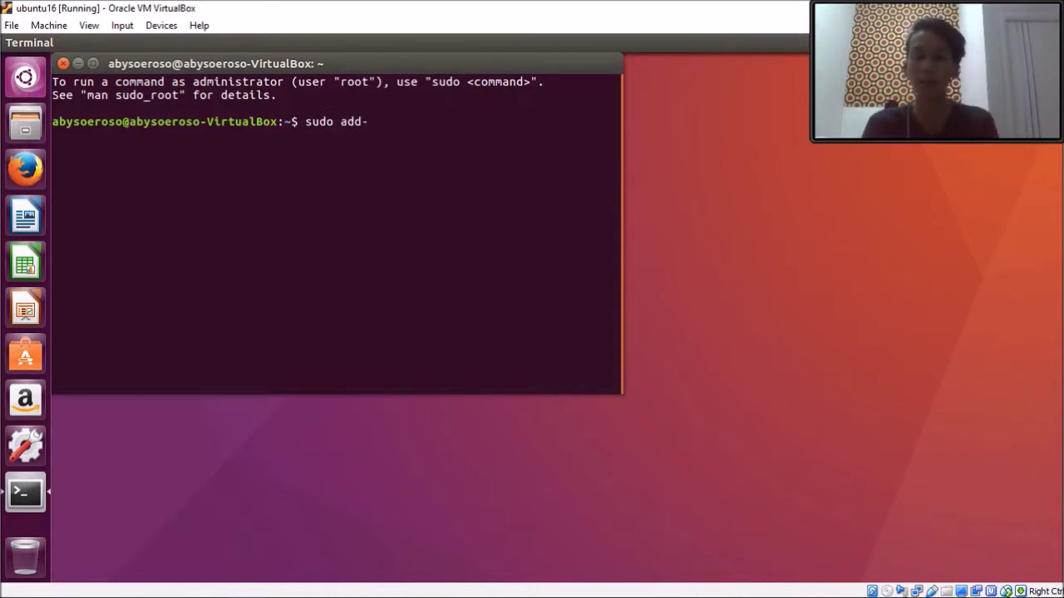
pyautogui.write('apt')
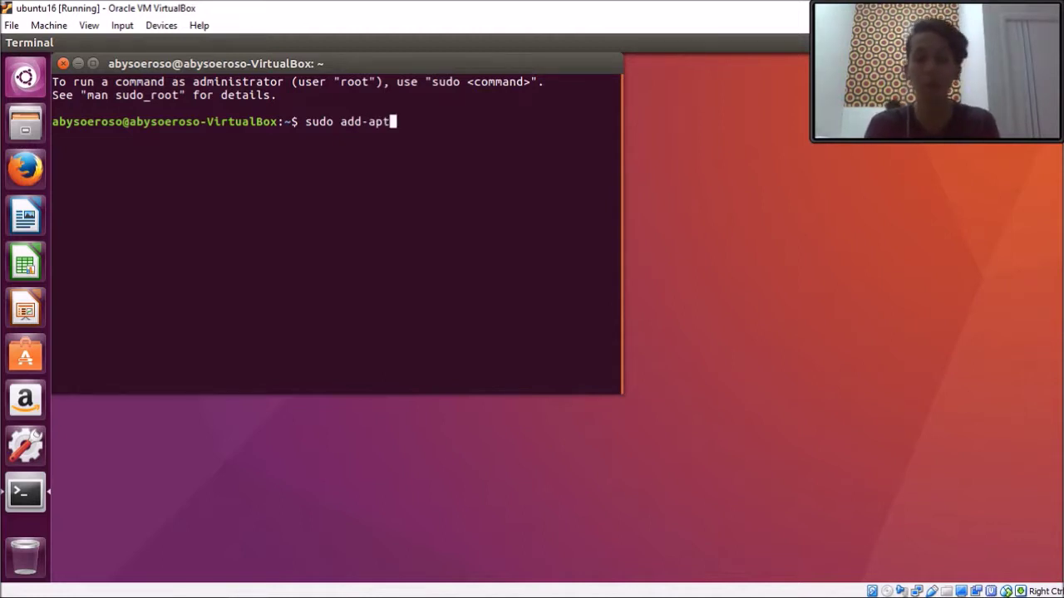
pyautogui.write('-')
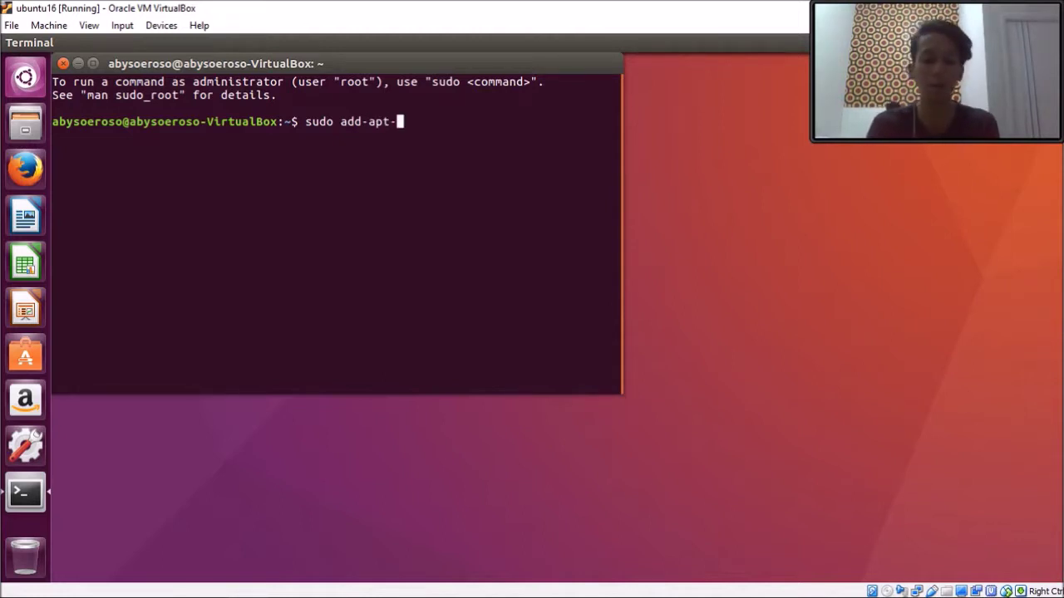
pyautogui.press('BackSpace')
pyautogui.write('-')
pyautogui.write('rep')
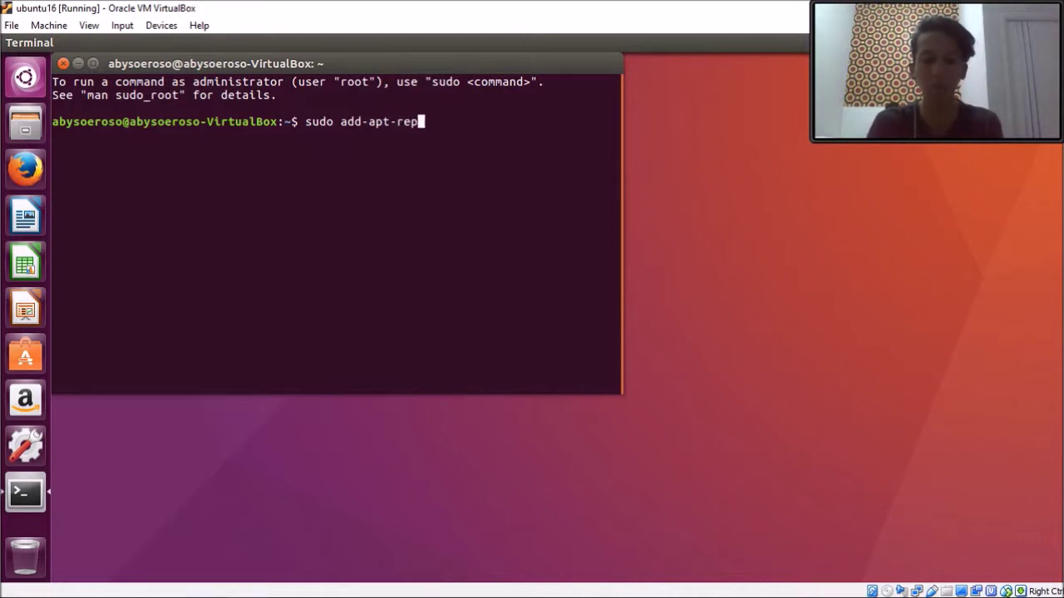
pyautogui.write('ositort')
pyautogui.press('BackSpace')
pyautogui.write('y')
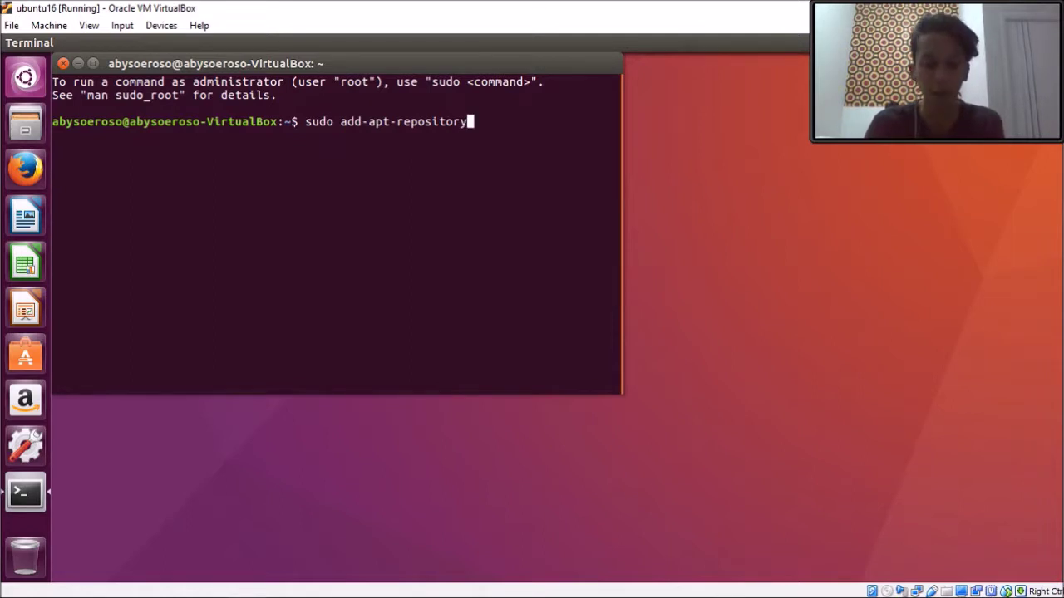
pyautogui.write(' ppa')
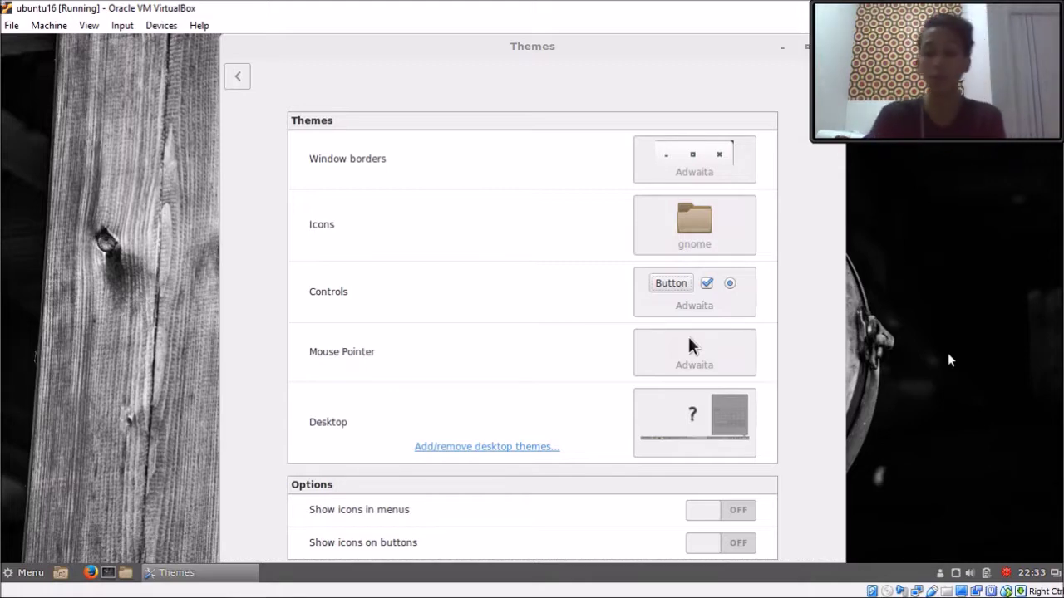
# Step: Set the icon theme to ubuntu-mono-dark in the theme settings and view the available Controls themes
pyautogui.click(237, 81)
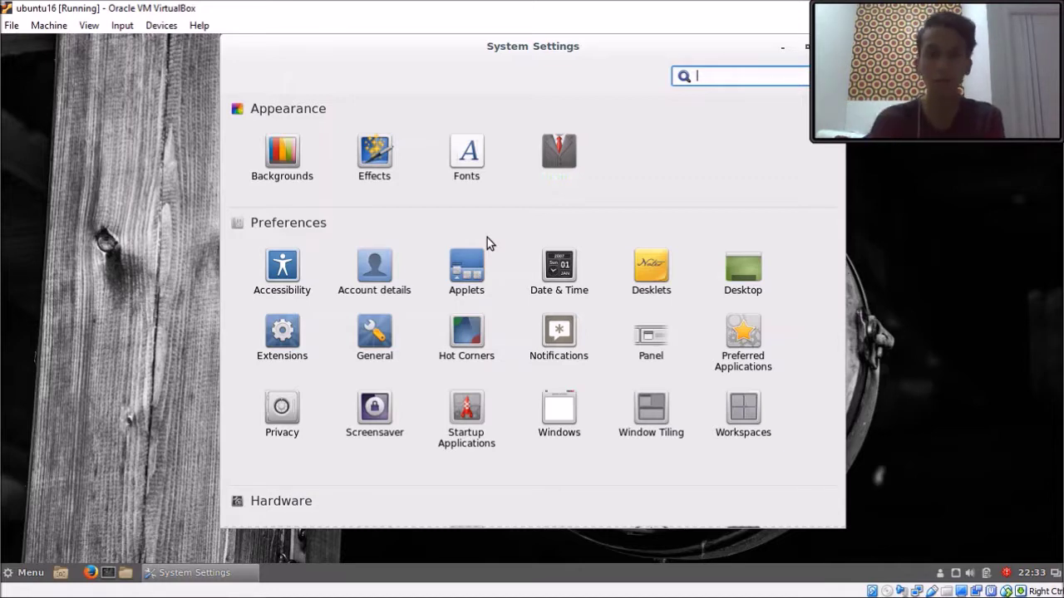
pyautogui.click(560, 154)
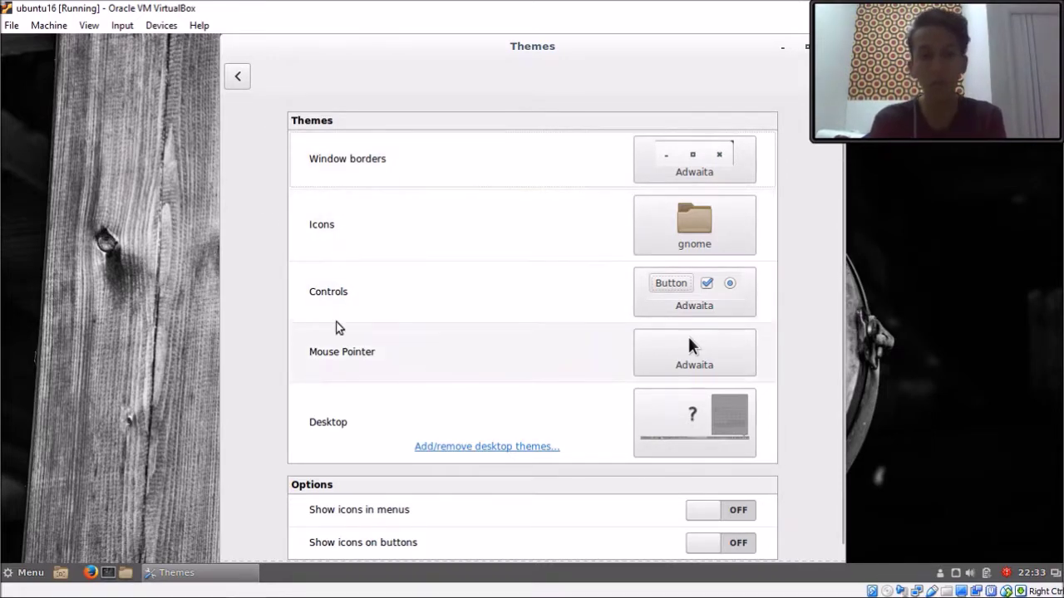
pyautogui.click(639, 222)
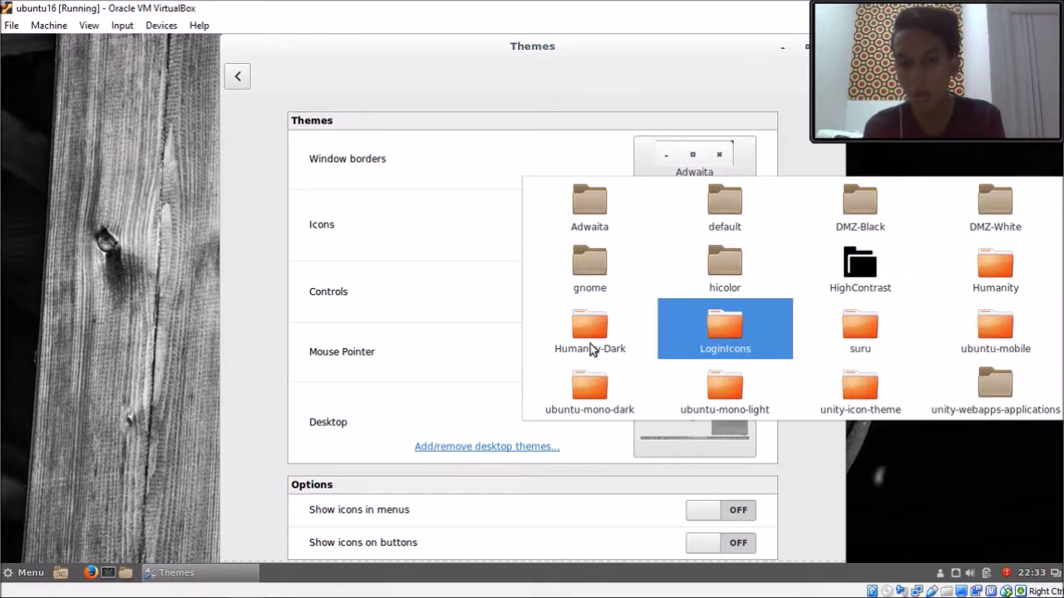
pyautogui.click(587, 393)
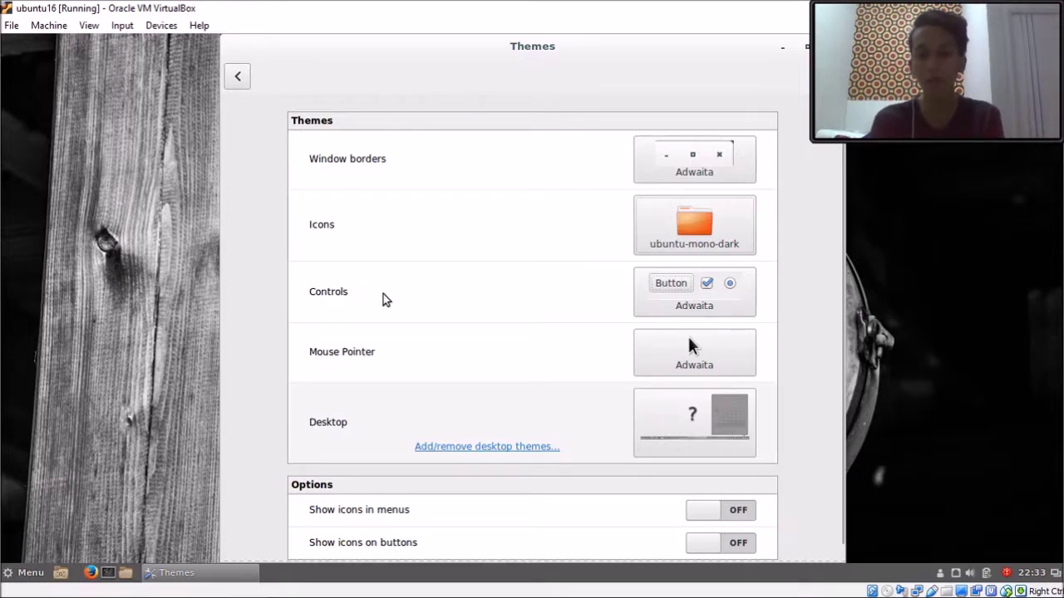
pyautogui.click(690, 311)
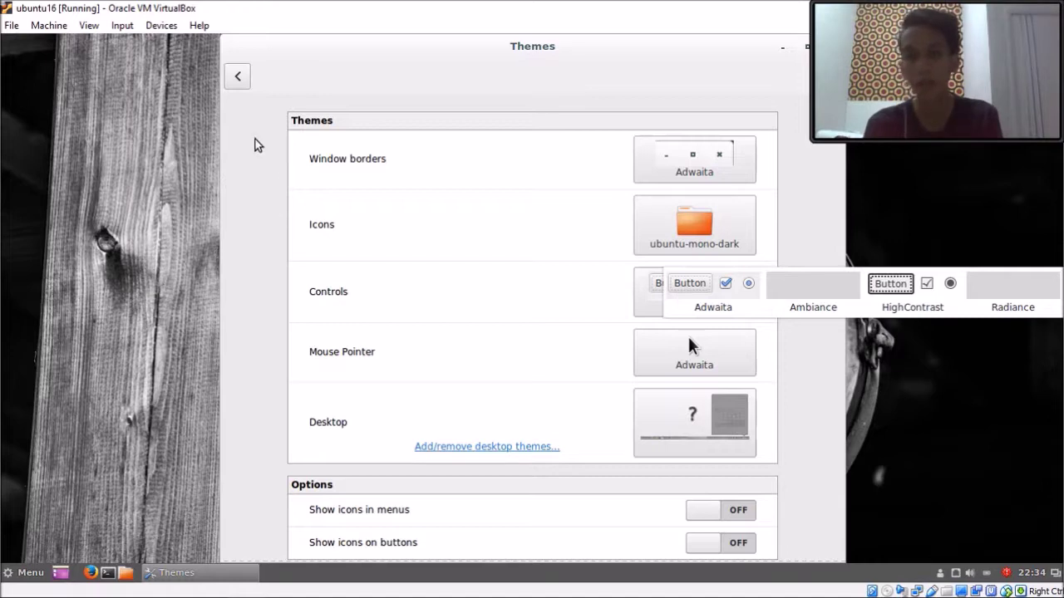
pyautogui.click(237, 83)
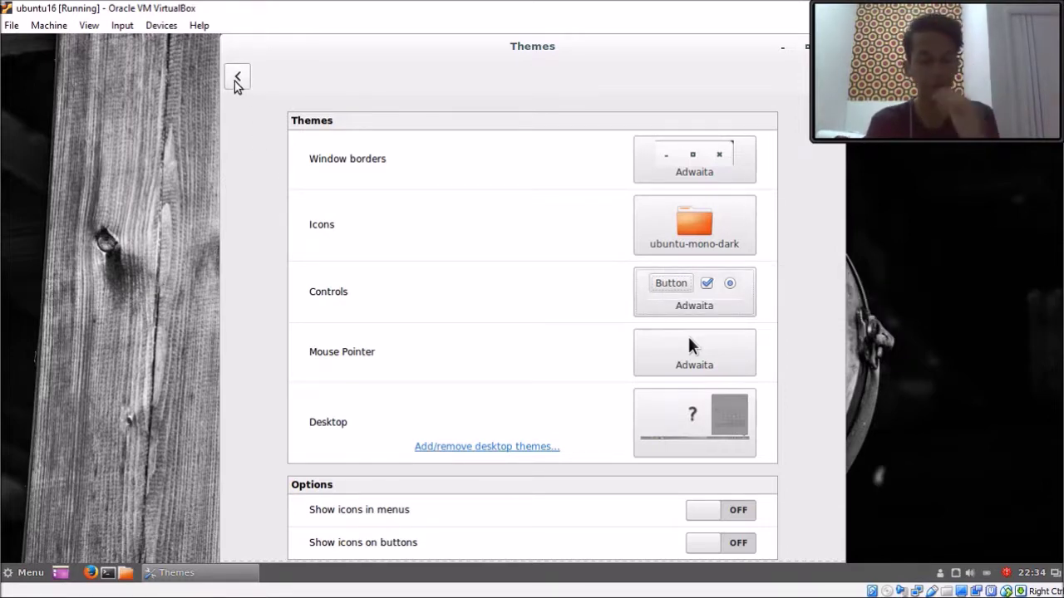
# Step: Set the desktop background to the TCP118v1 image from the second Wallpapers collection
pyautogui.click(236, 83)
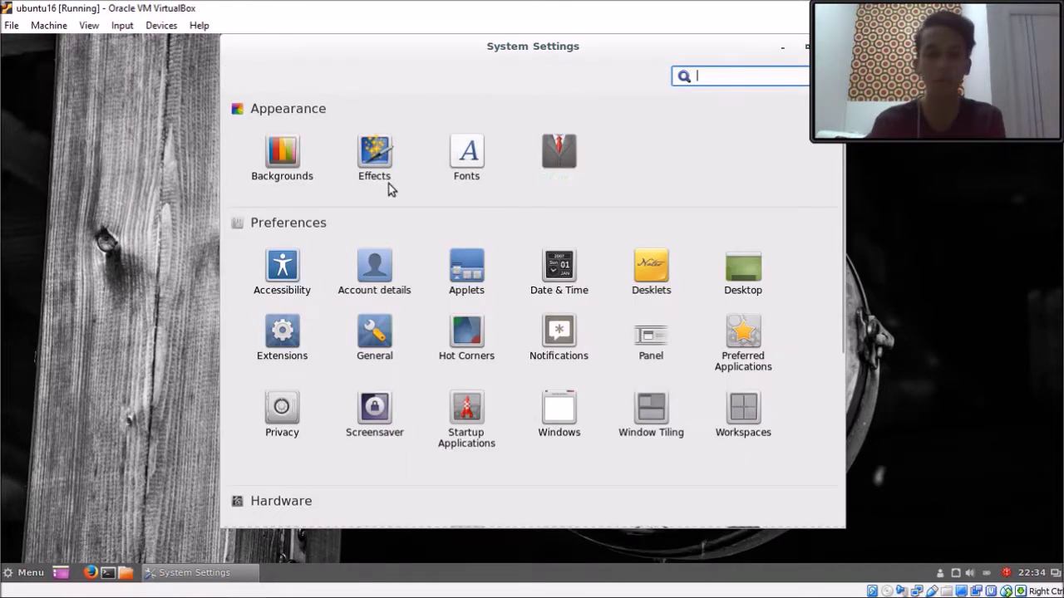
pyautogui.click(276, 156)
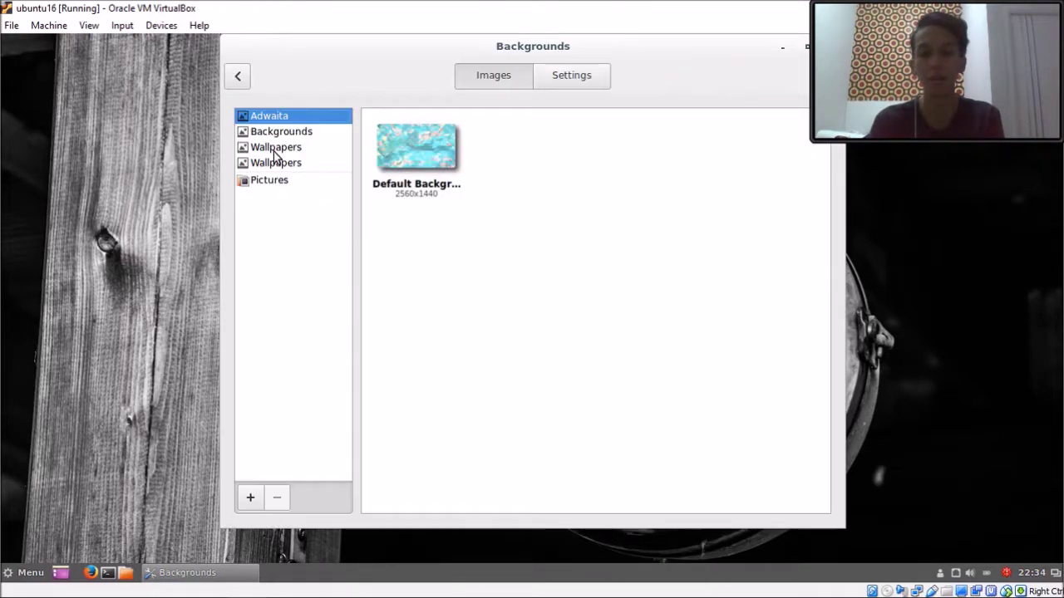
pyautogui.click(291, 162)
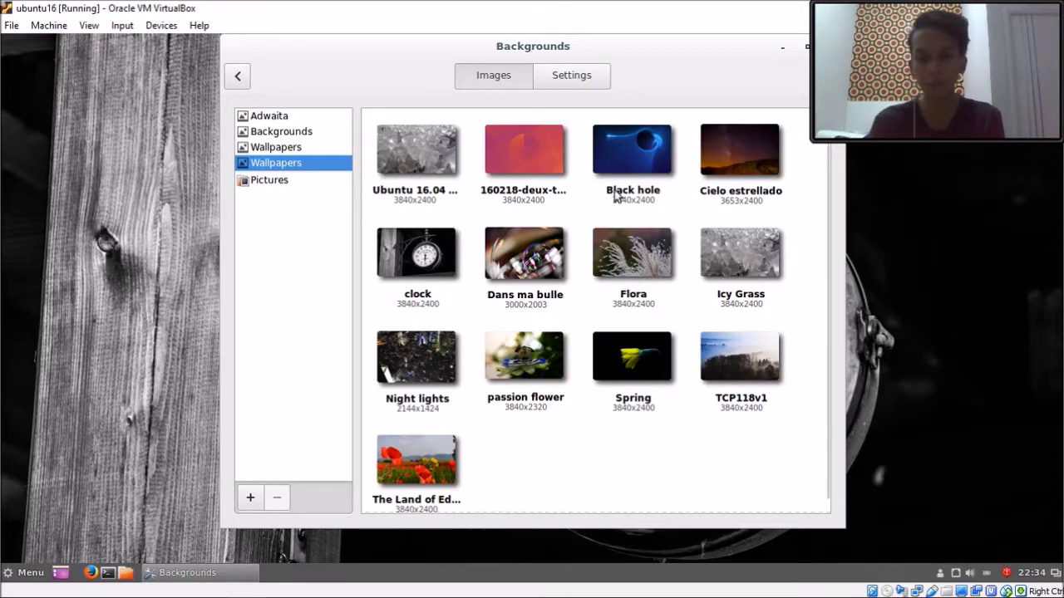
pyautogui.click(711, 377)
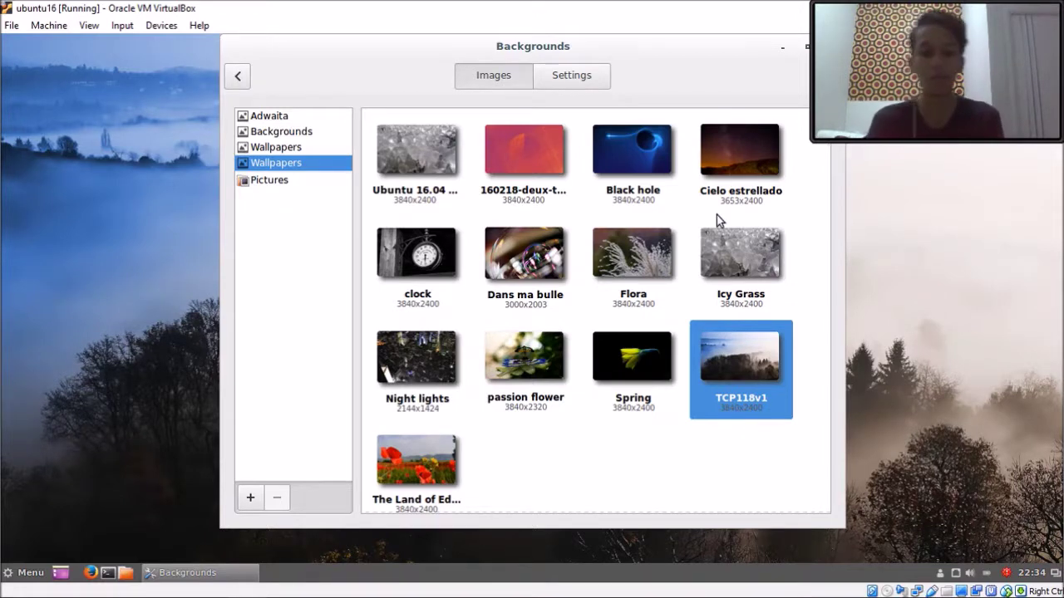
# Step: Switch to OBS and stop the recording
pyautogui.moveTo(216, 592)
pyautogui.moveTo(285, 584)
pyautogui.click(315, 536)
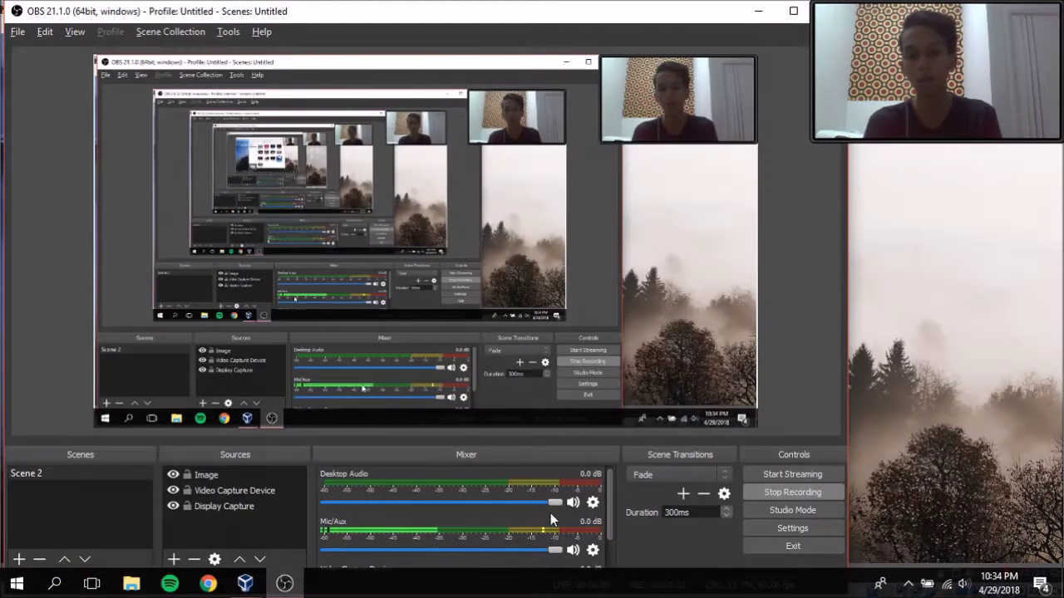
pyautogui.click(784, 494)
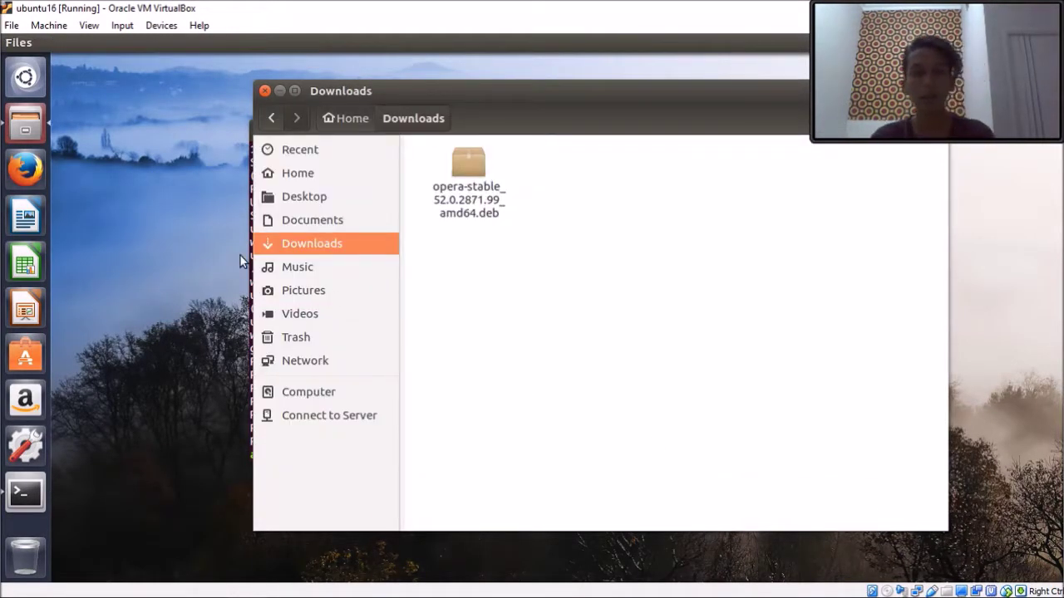
pyautogui.click(166, 256)
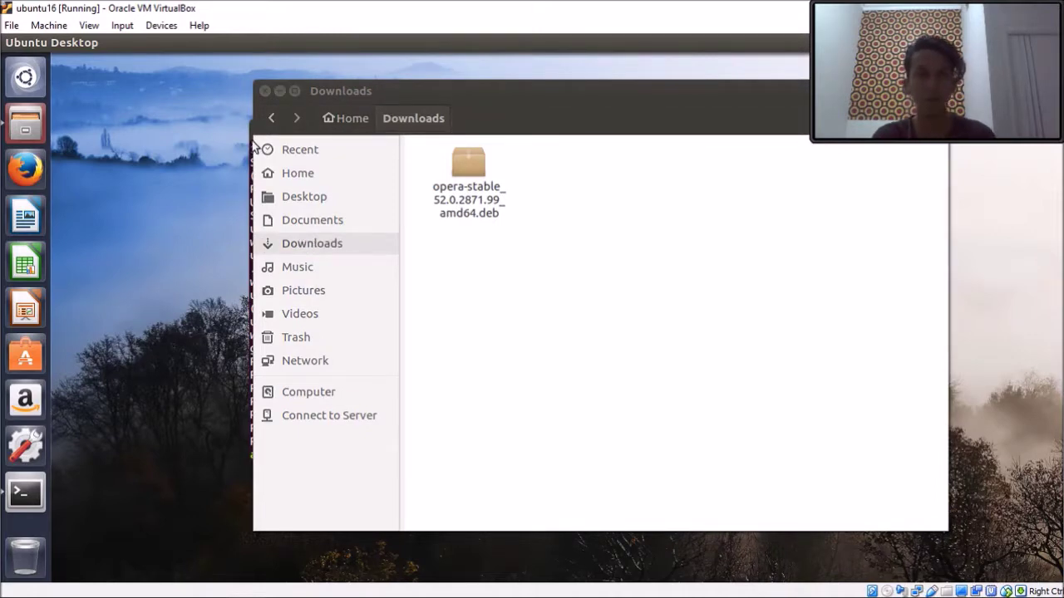
pyautogui.click(453, 103)
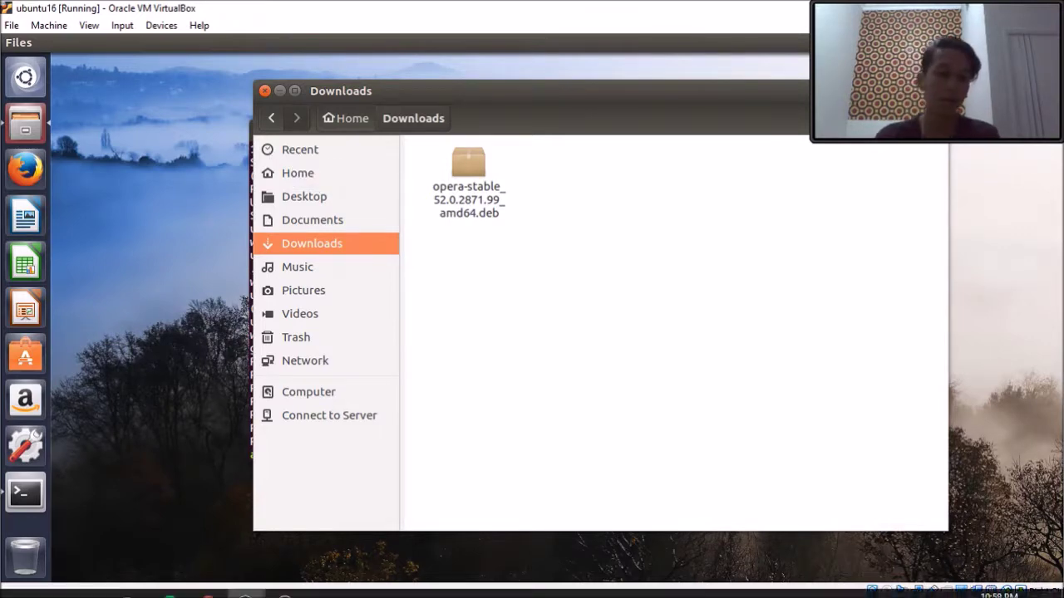
# Step: Switch to the second desktop and view the Managing Network Connection questions in TP3 PSO.pdf
pyautogui.click(91, 583)
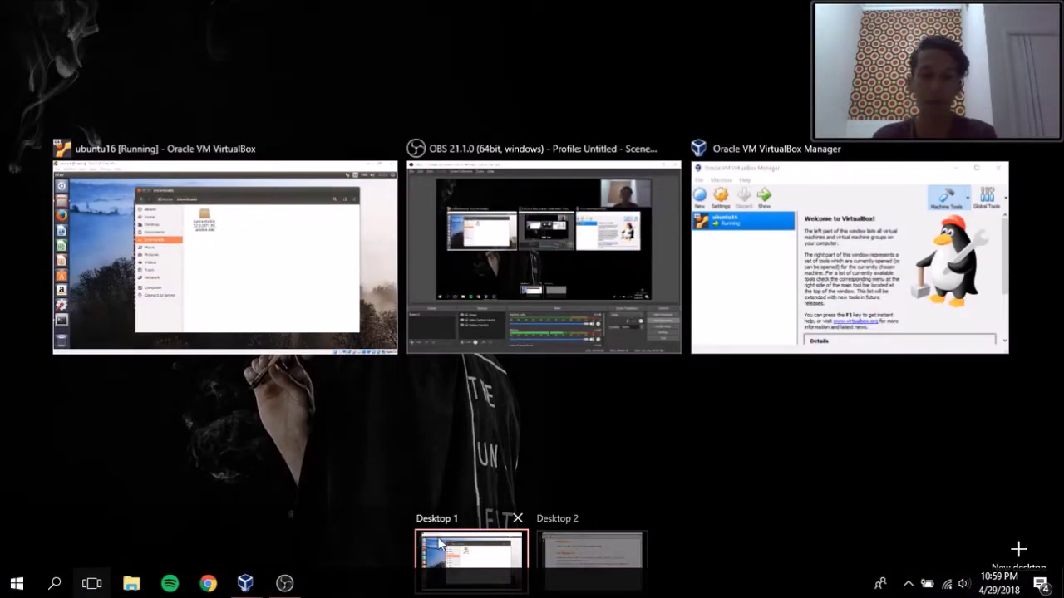
pyautogui.click(580, 565)
pyautogui.scroll(3, 505, 463)
pyautogui.scroll(8, 505, 463)
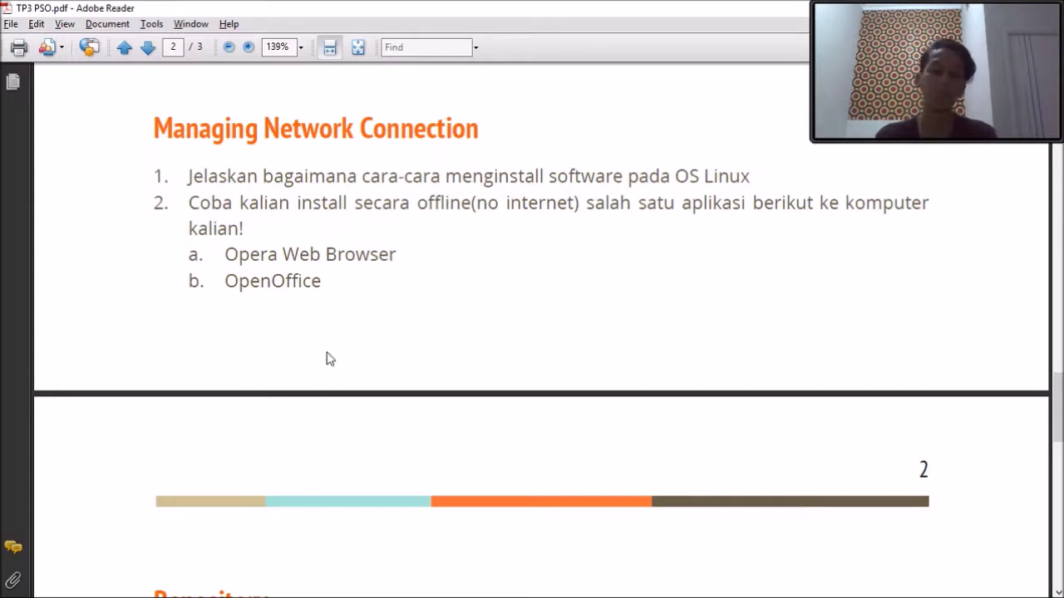
# Step: Return to the Ubuntu virtual machine and review the Opera package installation commands and output in the terminal
pyautogui.moveTo(324, 595)
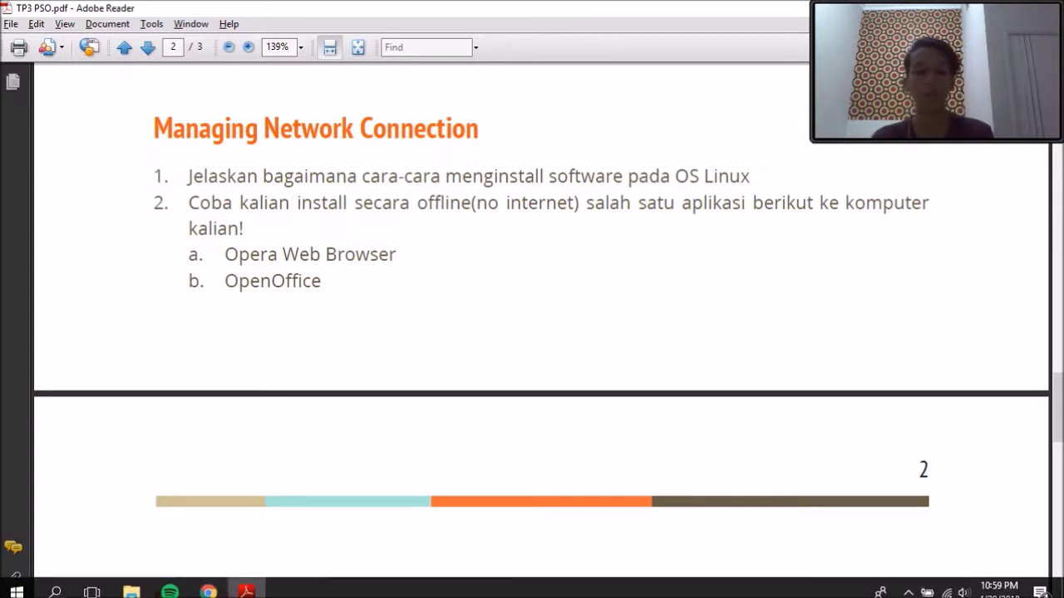
pyautogui.click(92, 585)
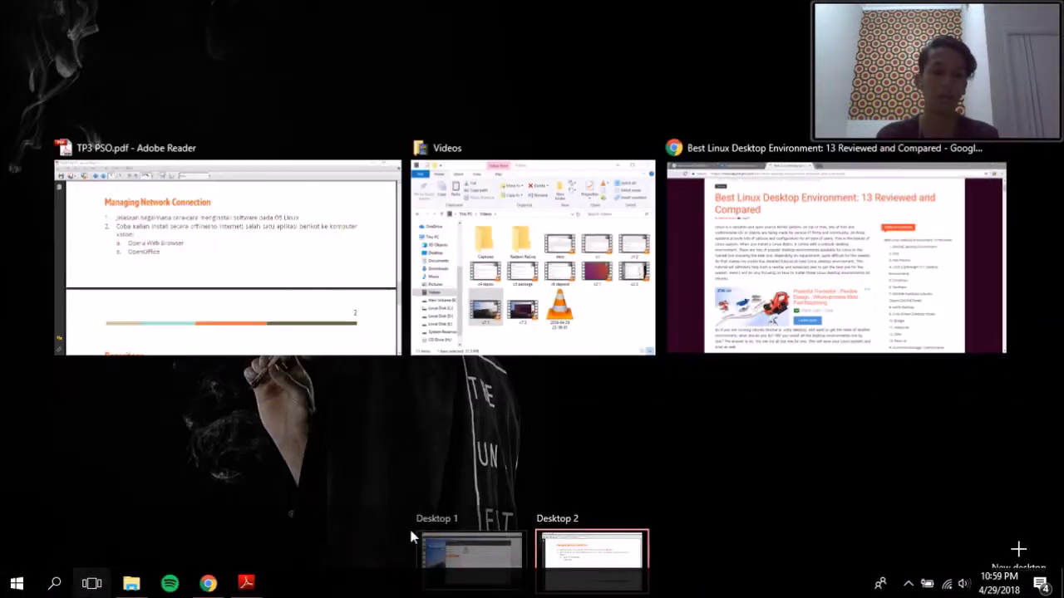
pyautogui.click(472, 551)
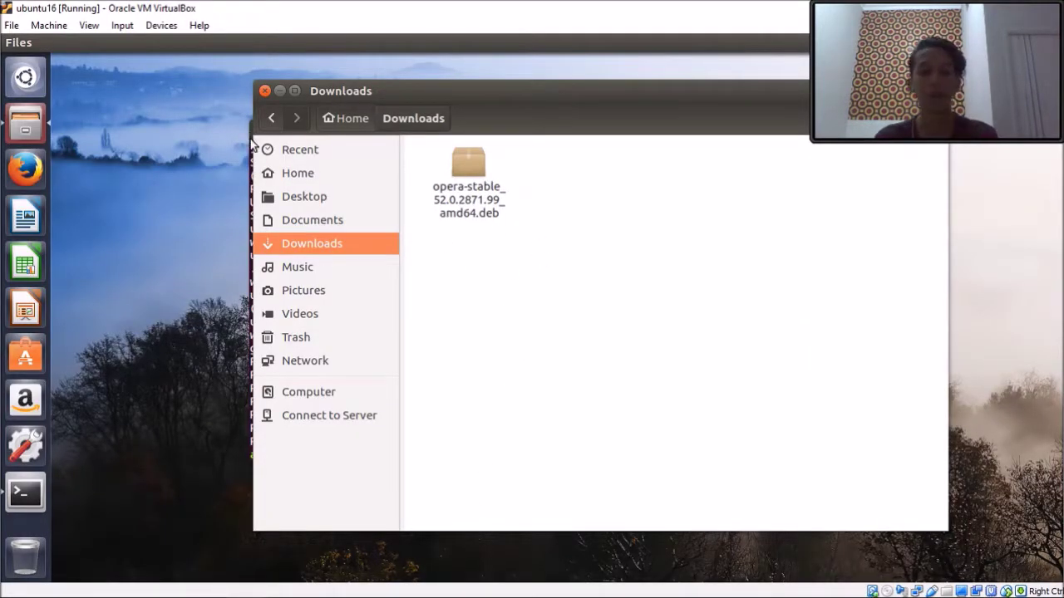
pyautogui.hotkey('alt', 'Tab')
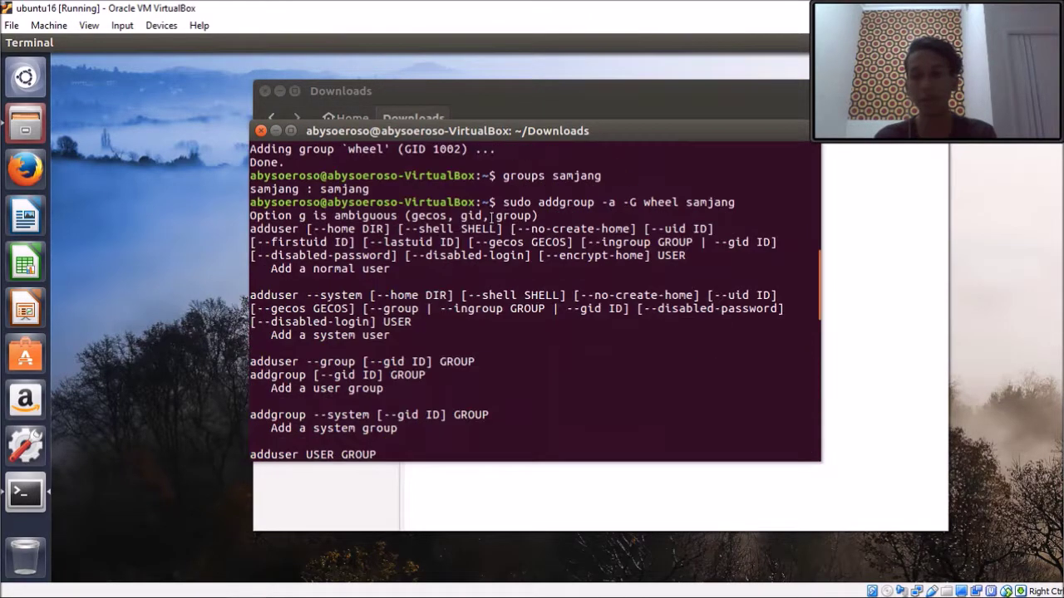
pyautogui.scroll(5, 491, 217)
pyautogui.scroll(-8, 491, 216)
pyautogui.scroll(-10, 491, 216)
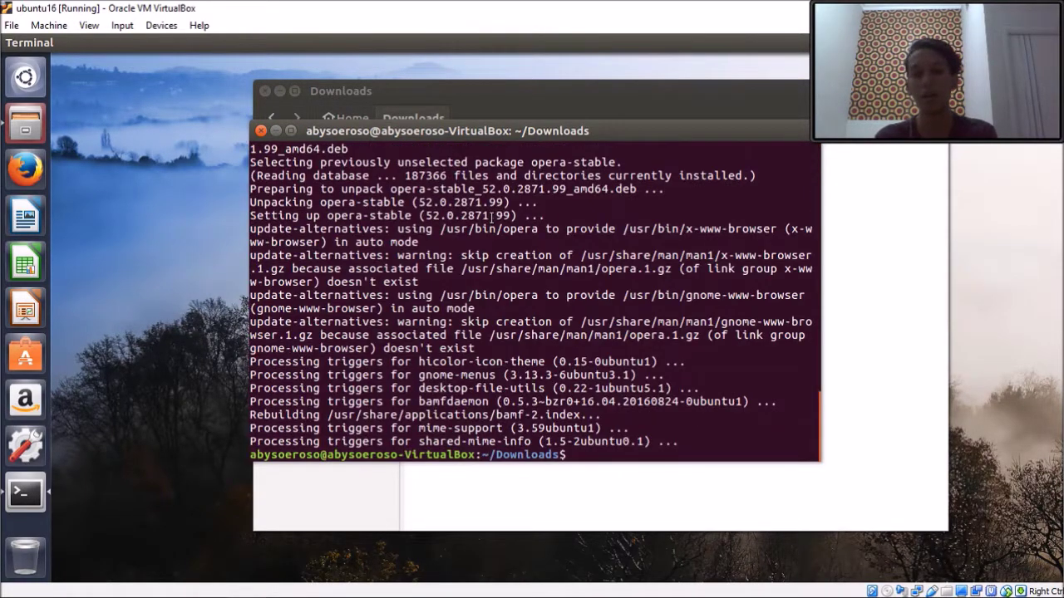
pyautogui.scroll(8, 491, 216)
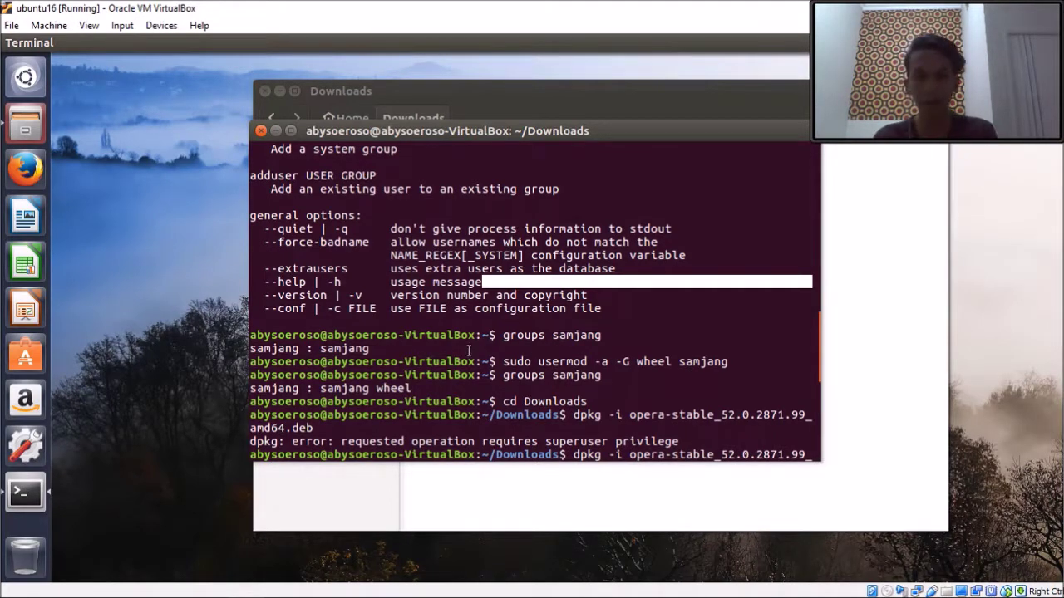
pyautogui.scroll(-8, 613, 382)
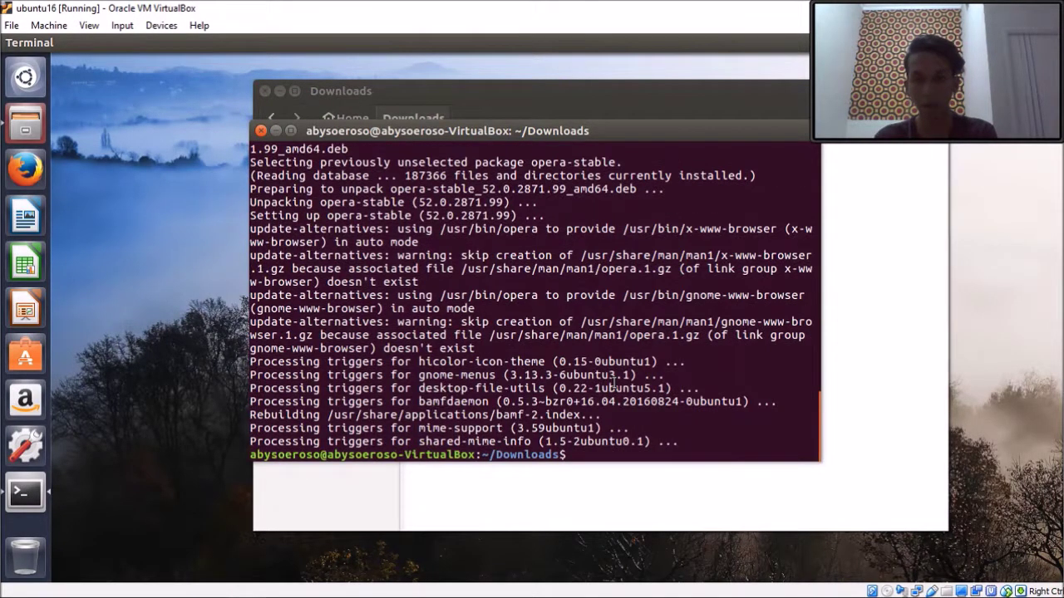
pyautogui.scroll(6, 613, 383)
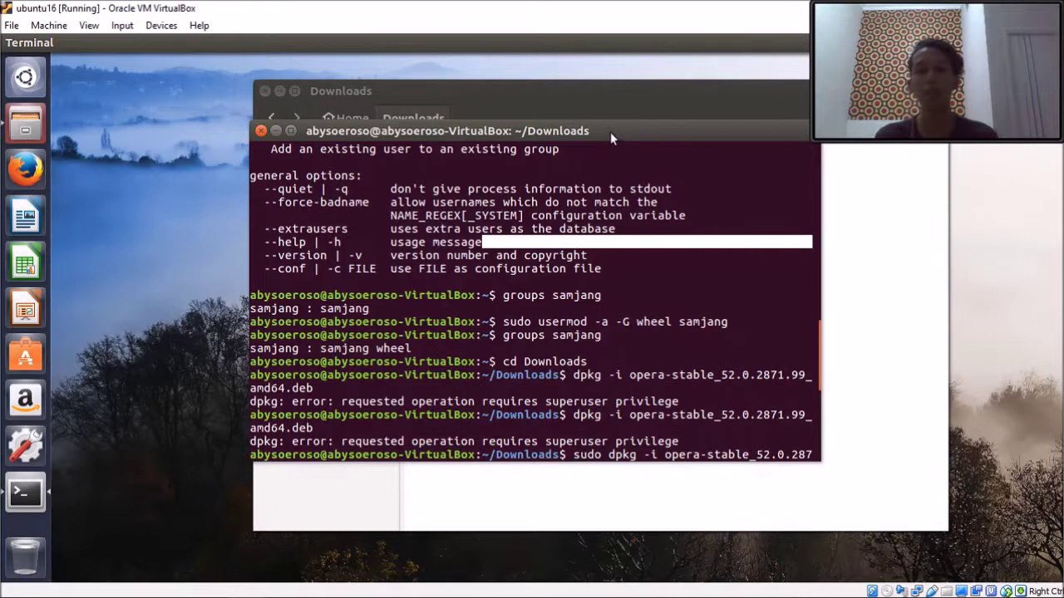
# Step: Move the terminal off the package file in the file manager, and reopen the Downloads folder from Home
pyautogui.moveTo(637, 133); pyautogui.dragTo(456, 211)
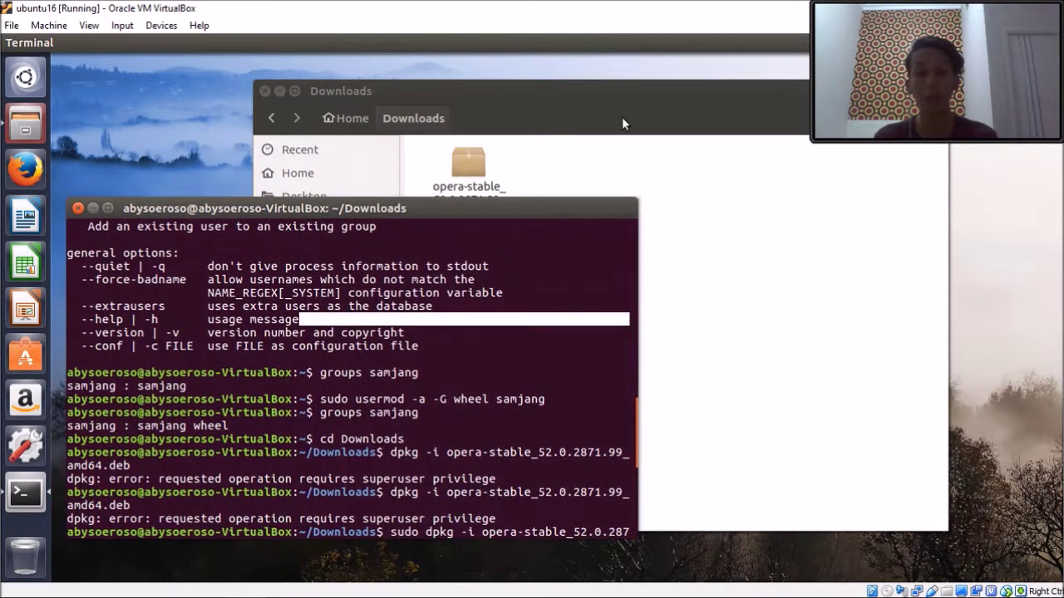
pyautogui.click(772, 84)
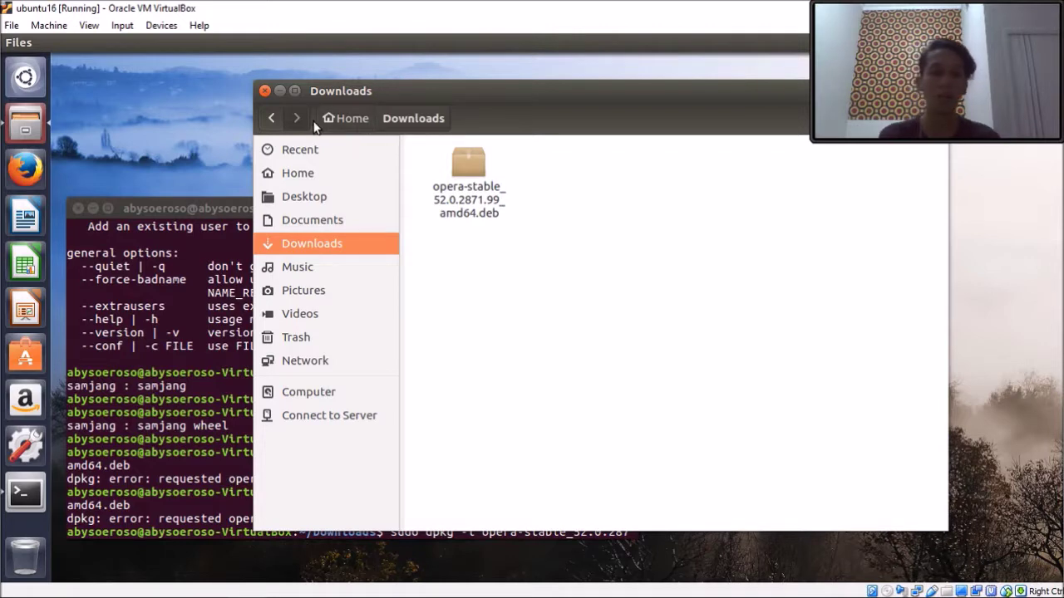
pyautogui.click(274, 119)
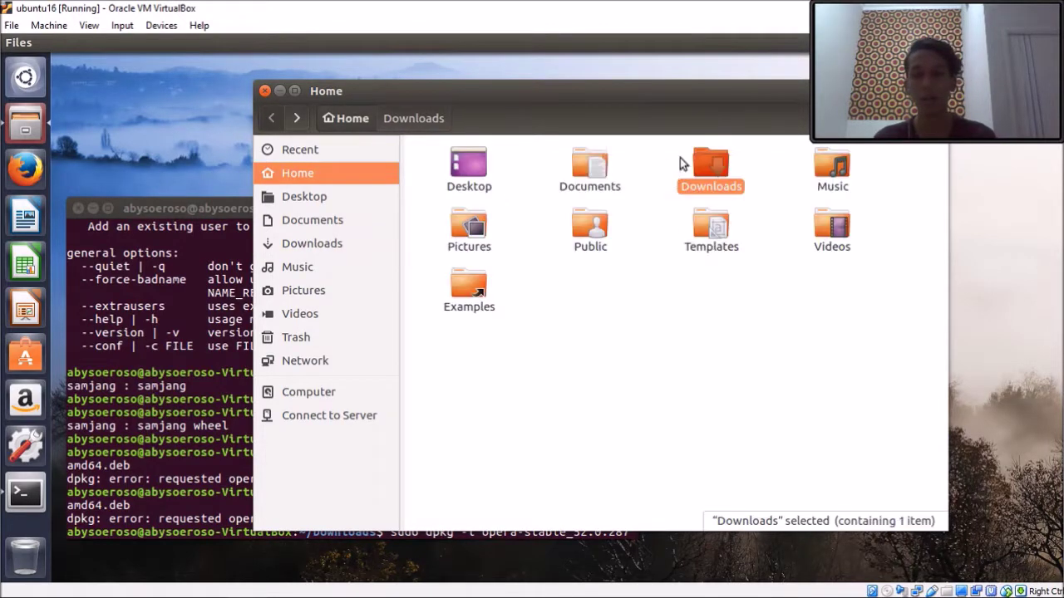
pyautogui.doubleClick(722, 169)
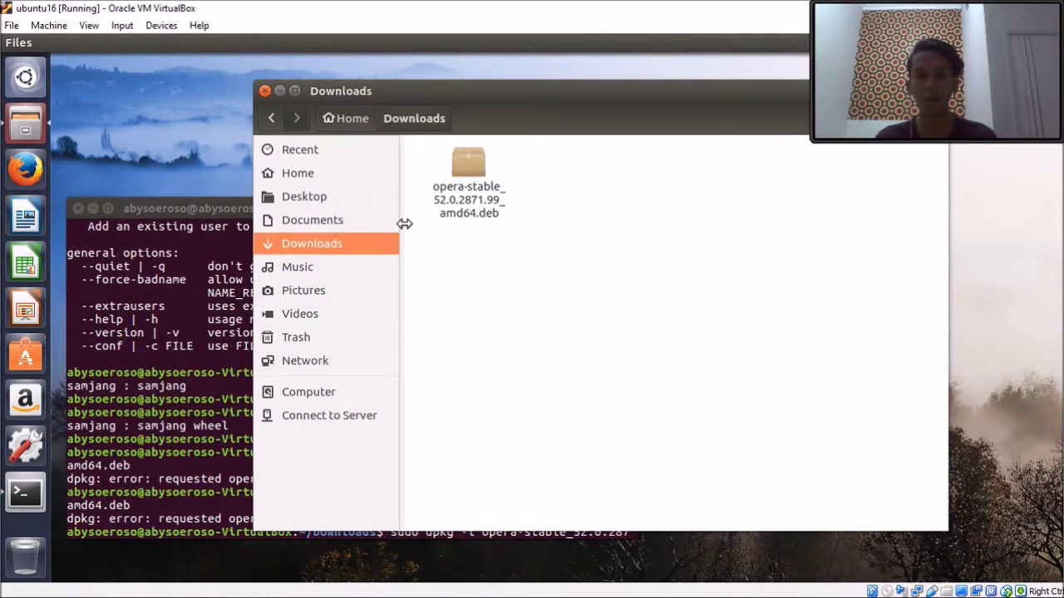
# Step: Examine the sudo dpkg -i command and its output in the terminal alongside the Opera .deb package in Downloads
pyautogui.click(200, 218)
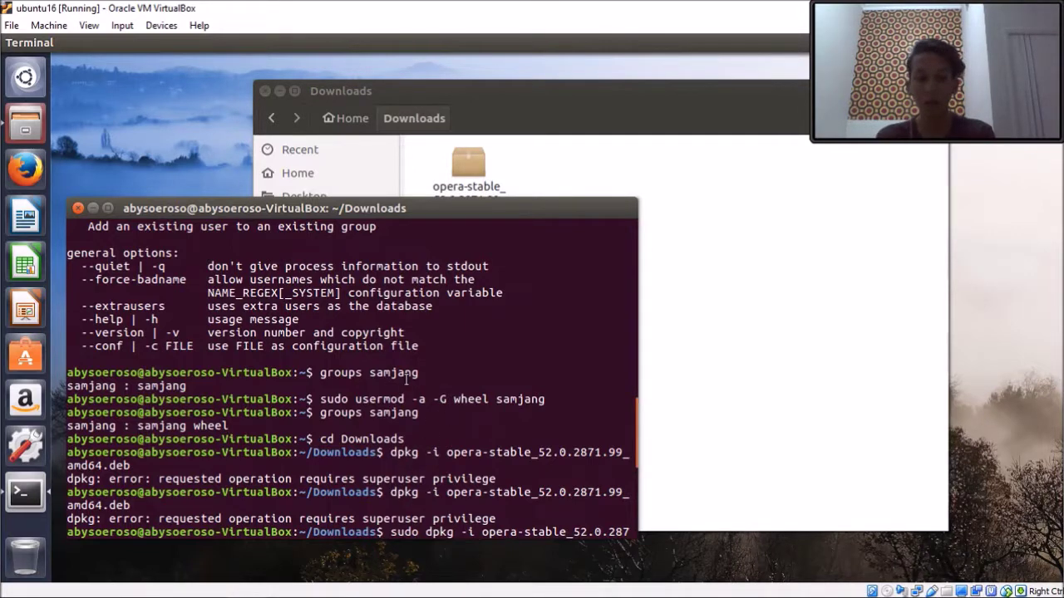
pyautogui.press('Tab')
pyautogui.press('Return')
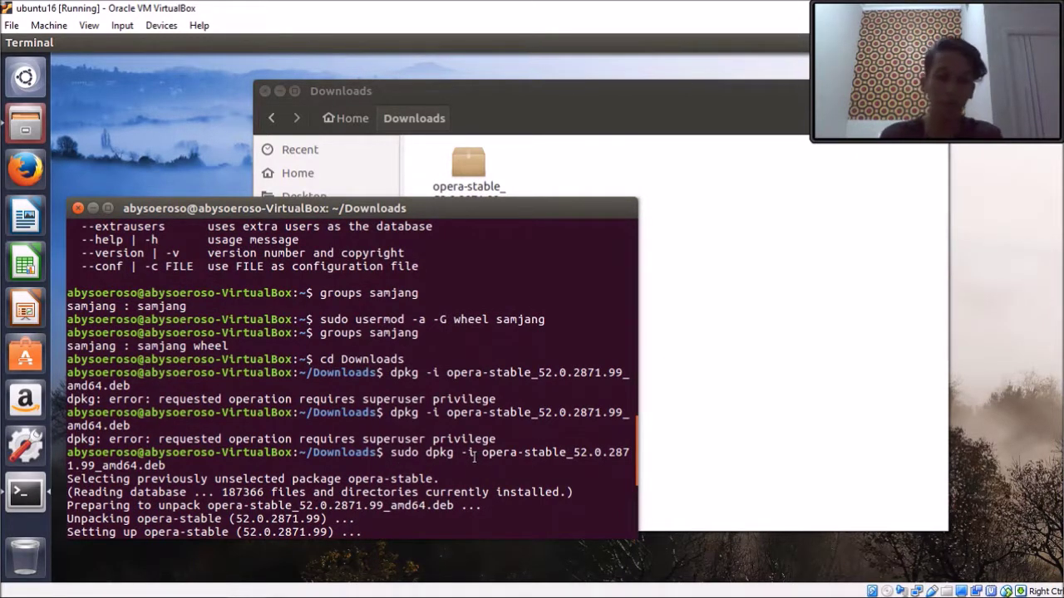
pyautogui.click(707, 364)
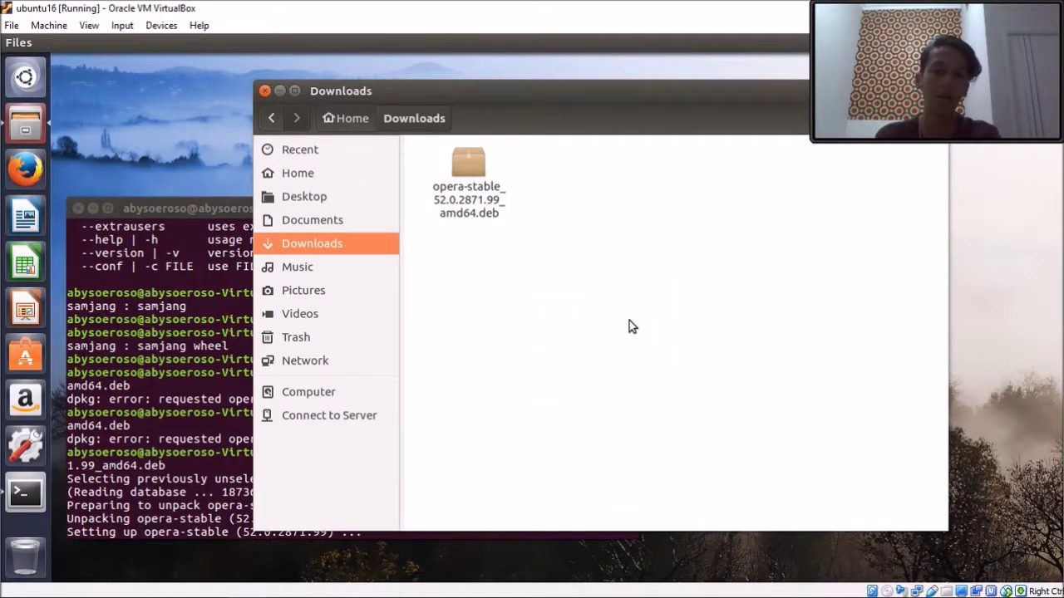
pyautogui.click(188, 215)
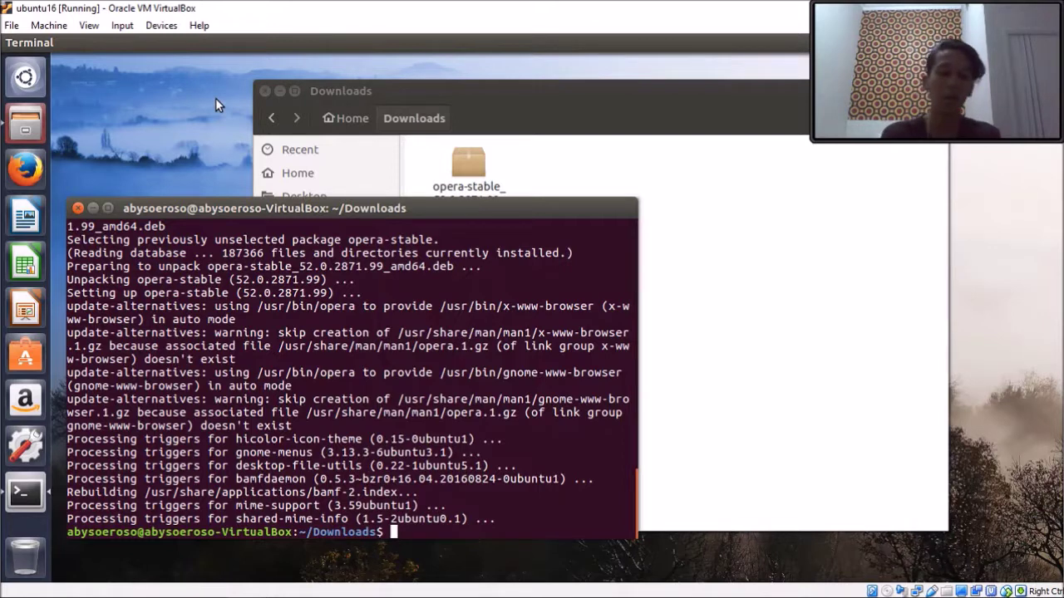
# Step: Search the computer's applications for "opera"
pyautogui.press('super')
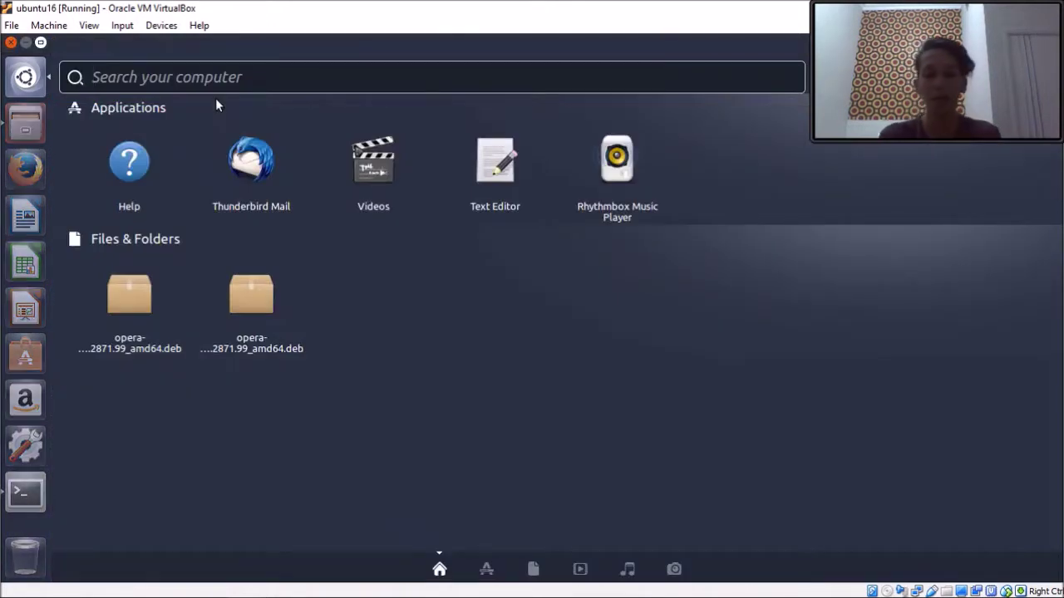
pyautogui.write('oper')
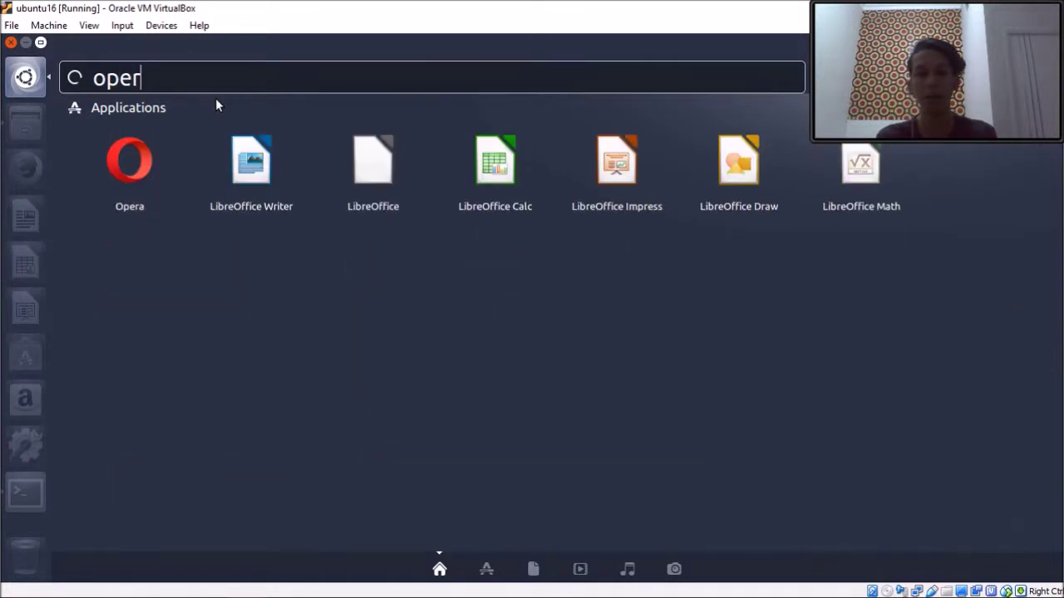
pyautogui.write('a')
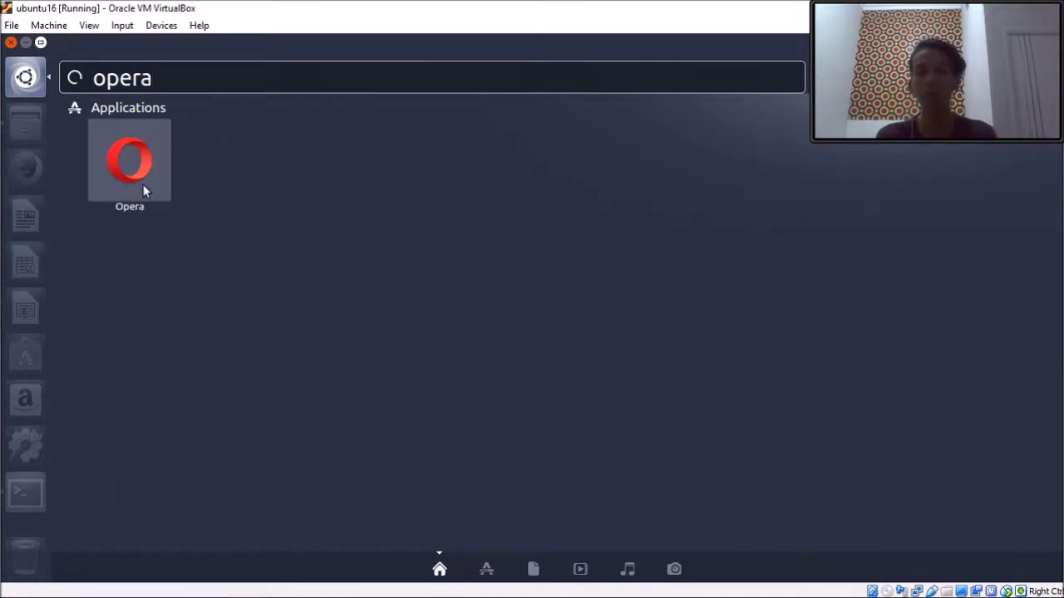
# Step: Switch to OBS and stop the current recording
pyautogui.moveTo(166, 588)
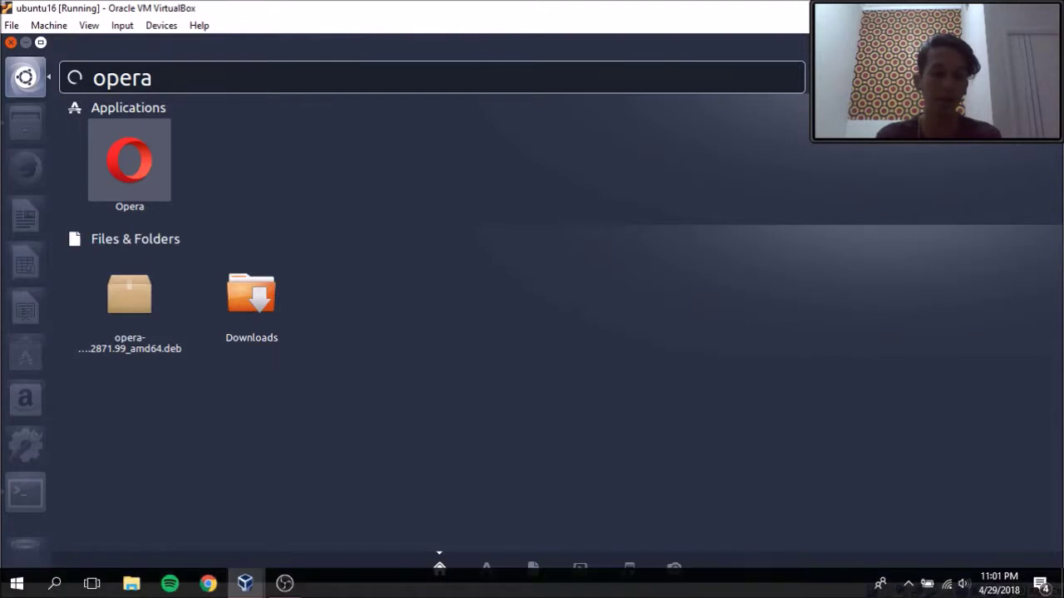
pyautogui.click(284, 585)
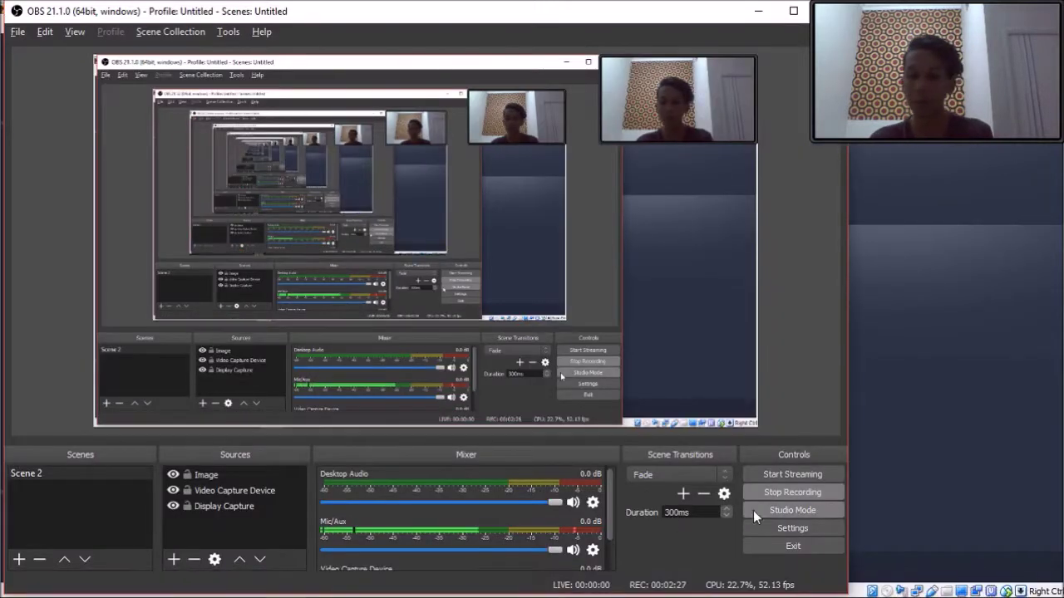
pyautogui.click(783, 491)
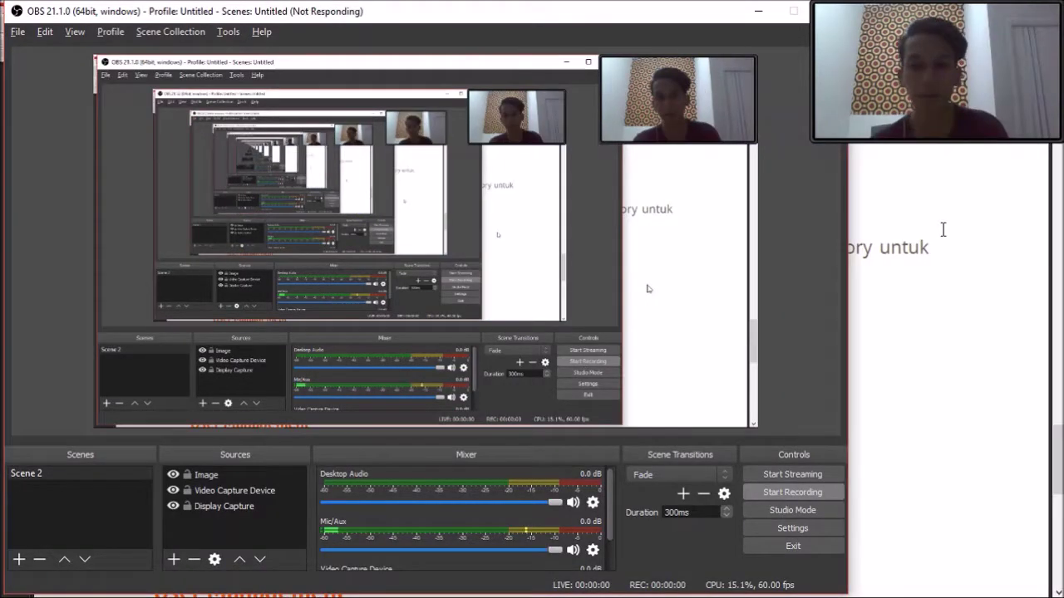